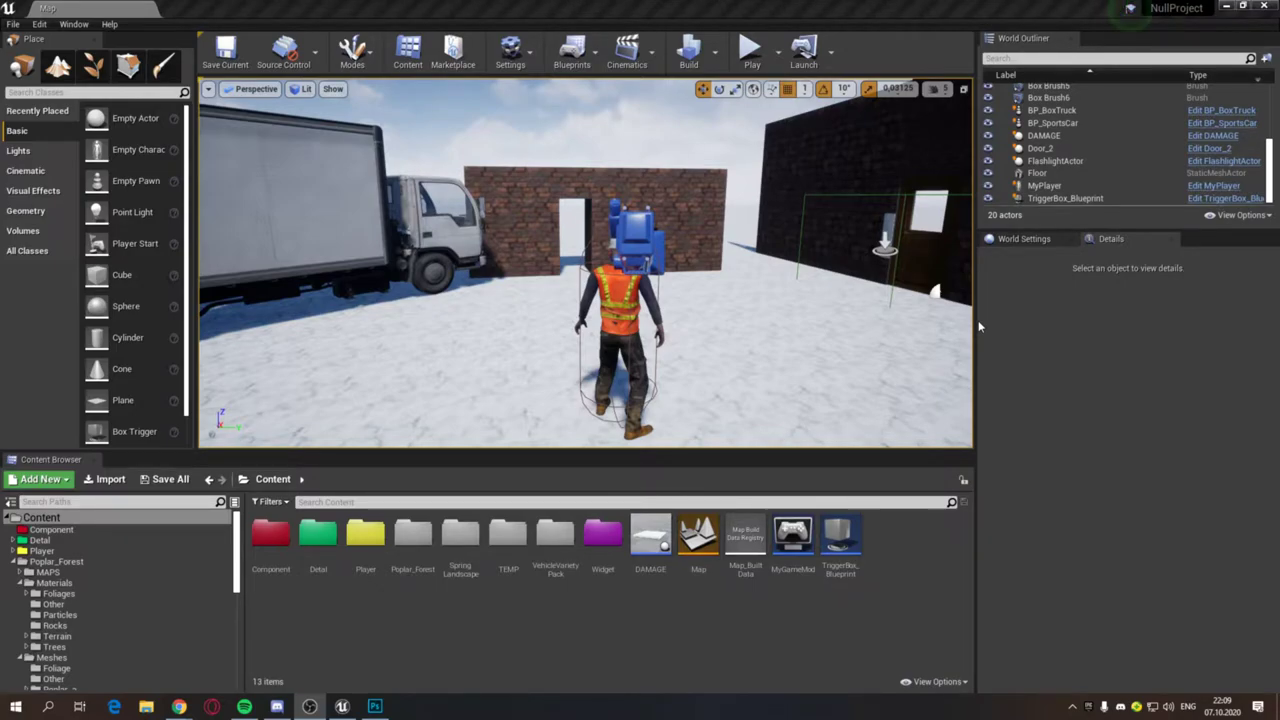
# Step: Bring Photoshop to the front and start a new document with Ctrl+N
pyautogui.click(375, 707)
pyautogui.click(39, 9)
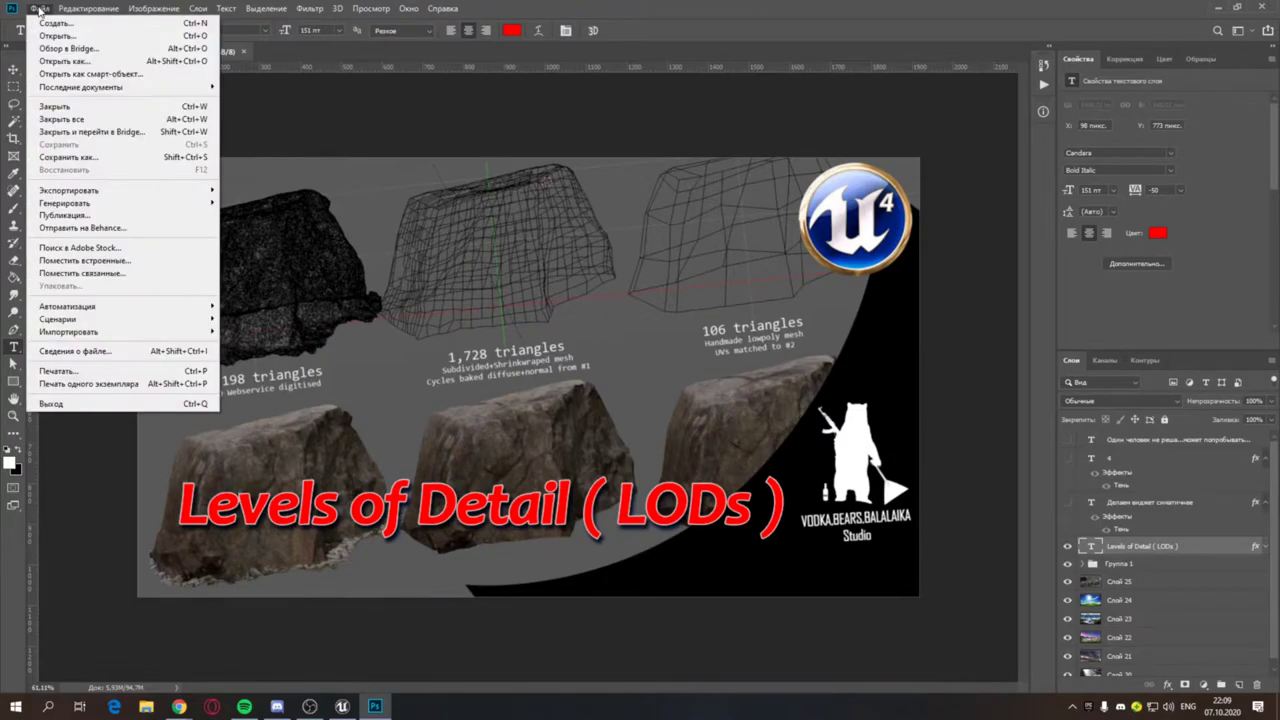
pyautogui.click(626, 133)
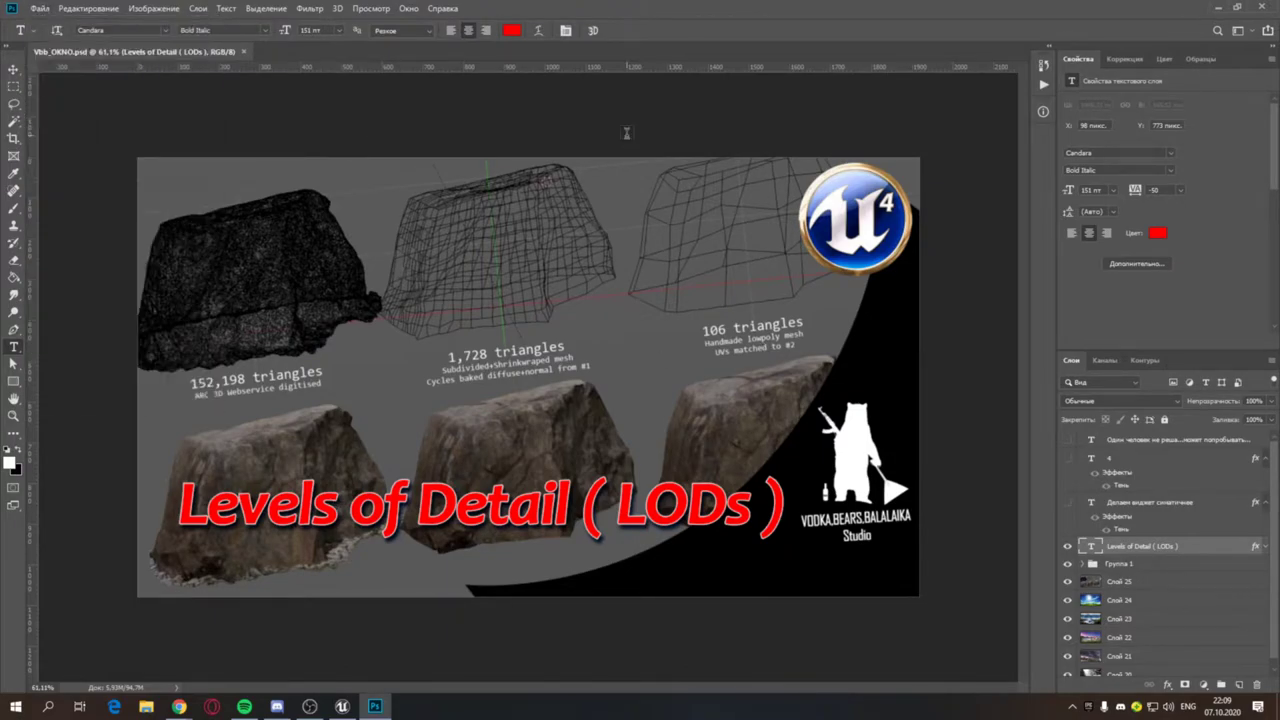
pyautogui.click(40, 9)
pyautogui.click(40, 9)
pyautogui.hotkey('ctrl', 'n')
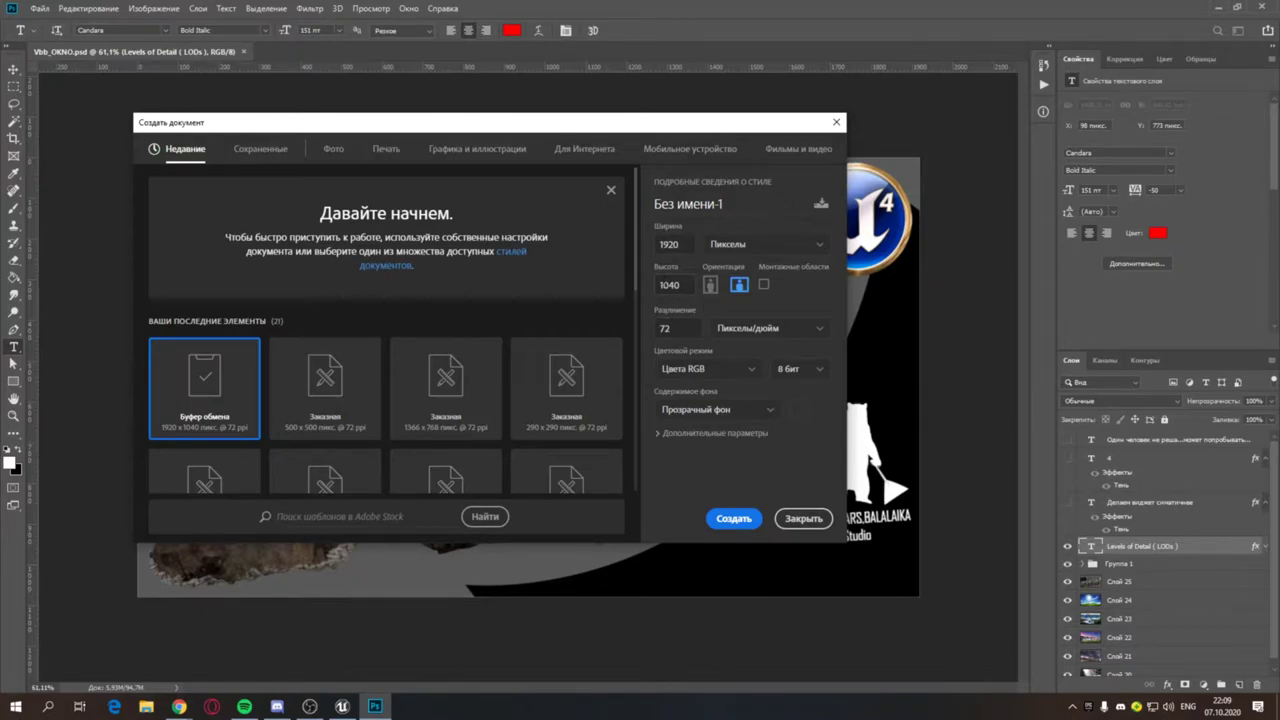
# Step: Set the new document to 20000 × 20000 pixels at 600 pixels per inch
pyautogui.doubleClick(665, 328)
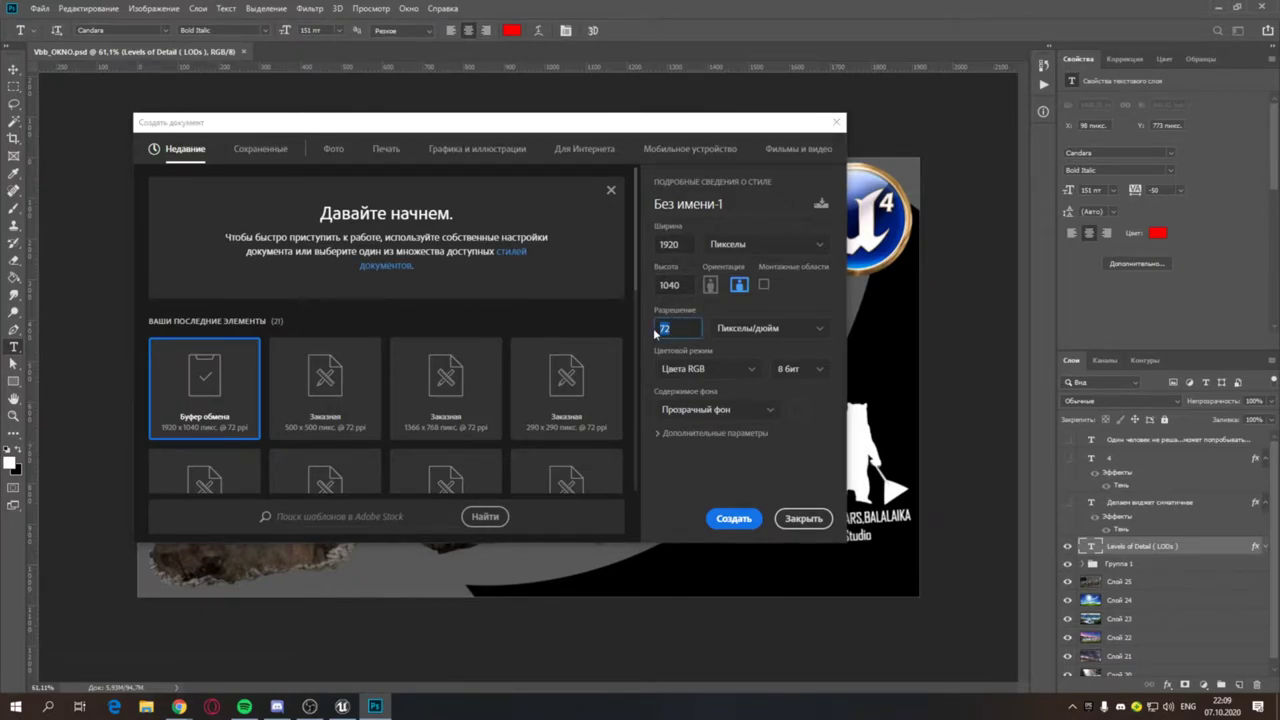
pyautogui.click(760, 337)
pyautogui.click(758, 332)
pyautogui.doubleClick(670, 244)
pyautogui.doubleClick(668, 244)
pyautogui.press('Tab')
pyautogui.hotkey('shift', 'Tab')
pyautogui.write('20')
pyautogui.write('000')
pyautogui.press('Tab')
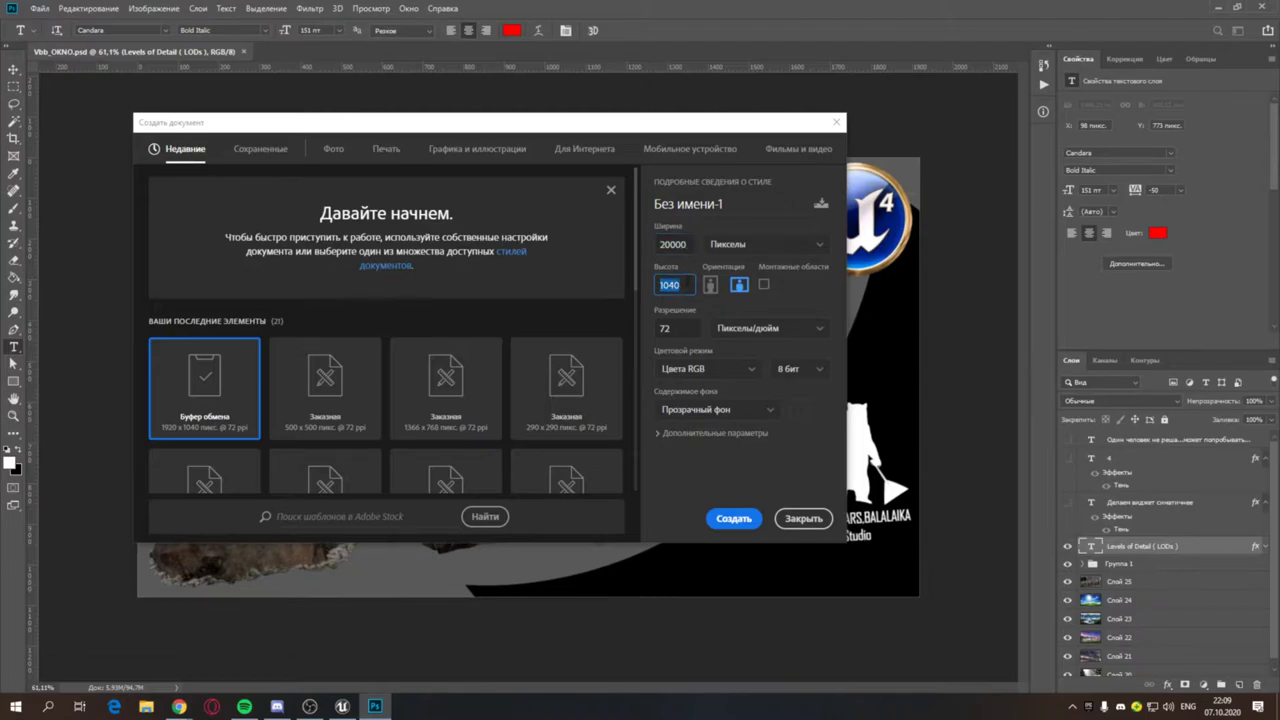
pyautogui.write('20000')
pyautogui.press('Tab')
pyautogui.write('6')
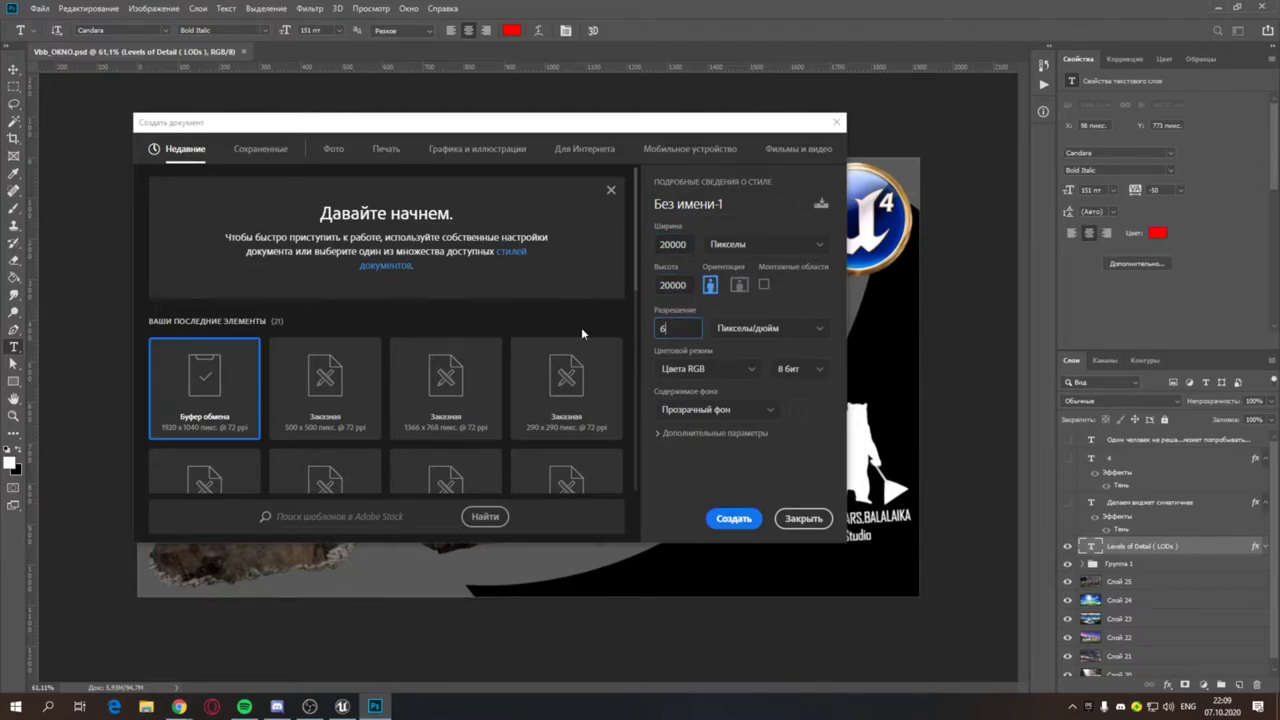
pyautogui.write('00')
# Step: Change the new document's height to 4000 and resolution to 100 pixels/inch
pyautogui.moveTo(685, 244); pyautogui.dragTo(645, 242)
pyautogui.press('Tab')
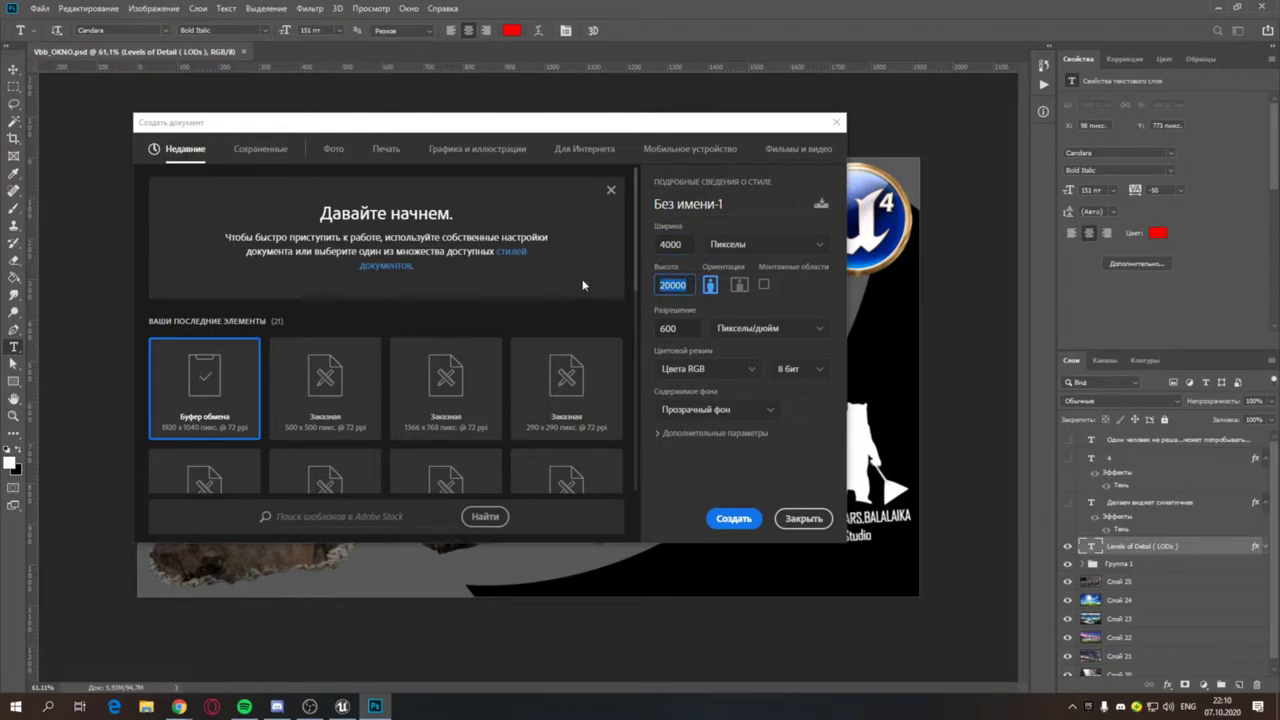
pyautogui.write('4000')
pyautogui.click(689, 326)
pyautogui.write('100')
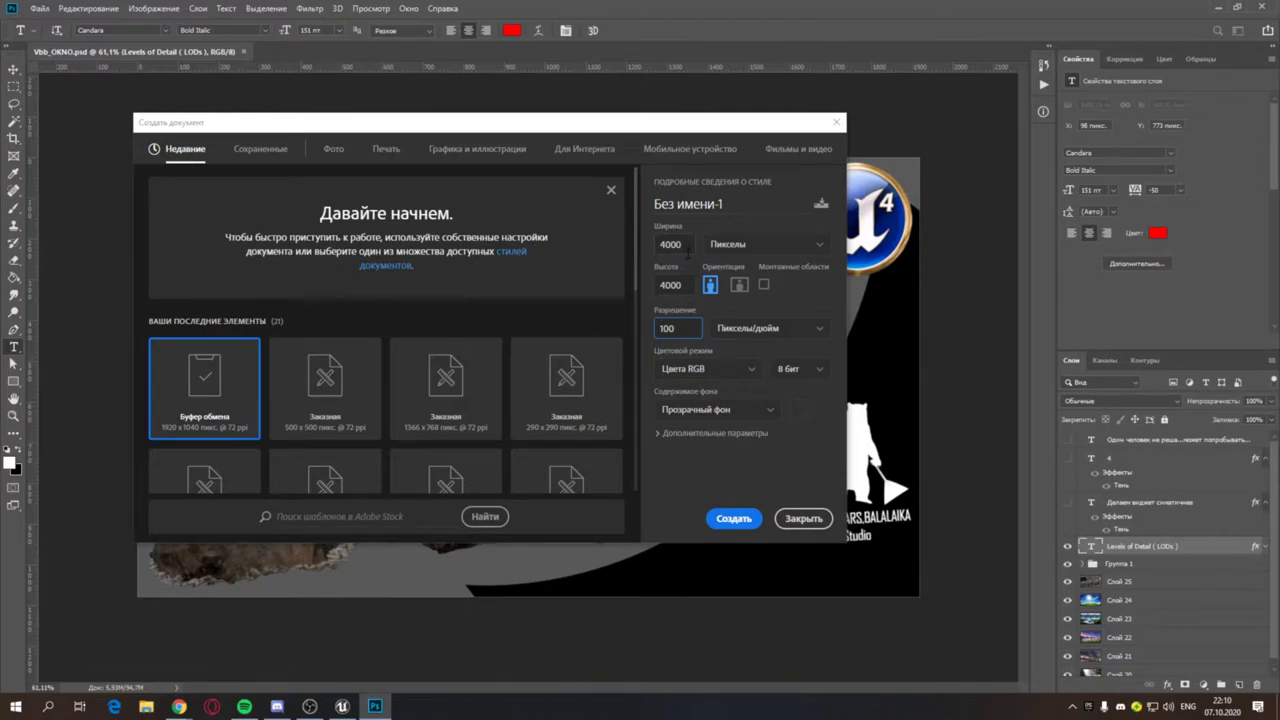
# Step: Close the New Document dialog without creating a document
pyautogui.doubleClick(689, 326)
pyautogui.click(670, 285)
pyautogui.press('Tab')
pyautogui.click(800, 518)
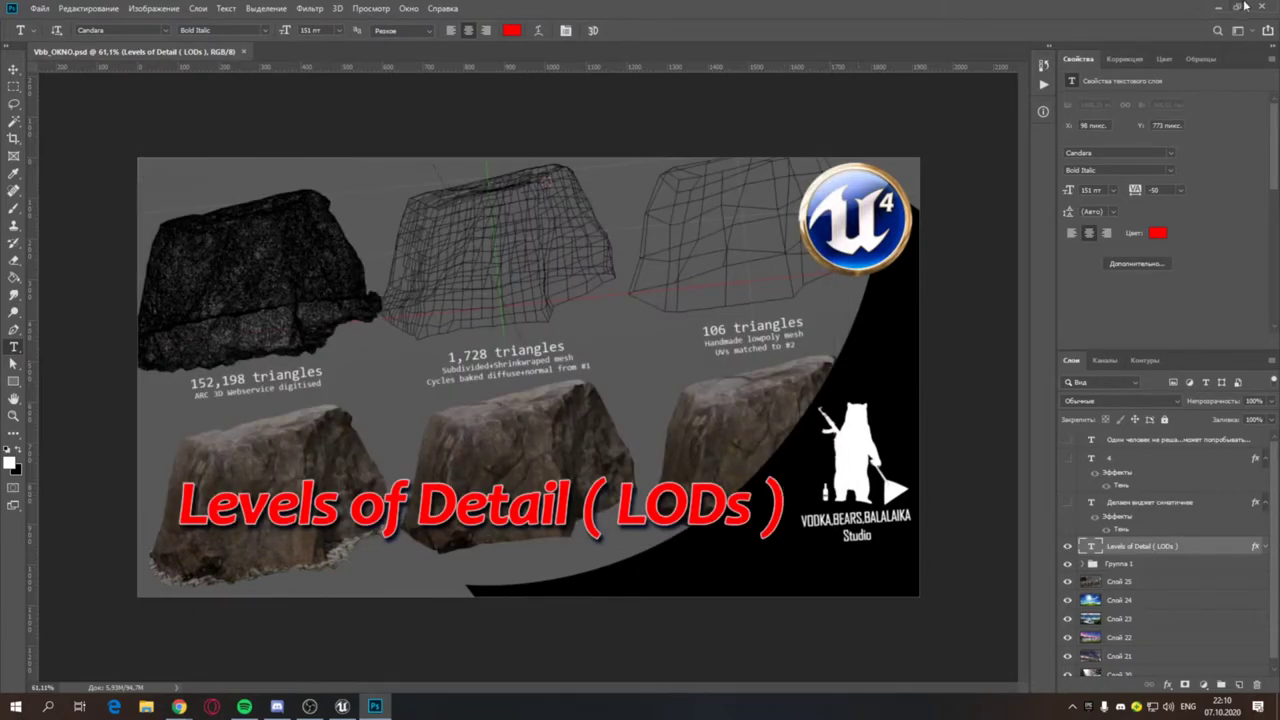
# Step: Minimize Photoshop, select the brick wall, and frame and orbit the view around it
pyautogui.click(1212, 7)
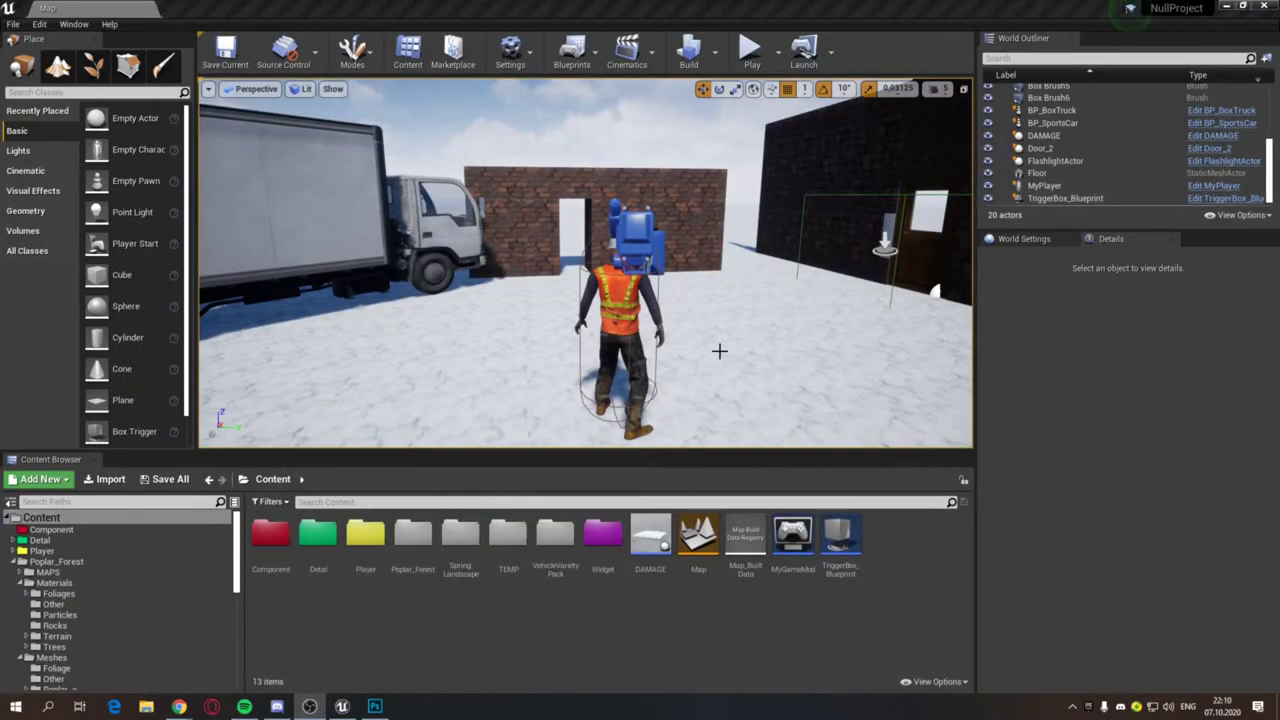
pyautogui.click(711, 204)
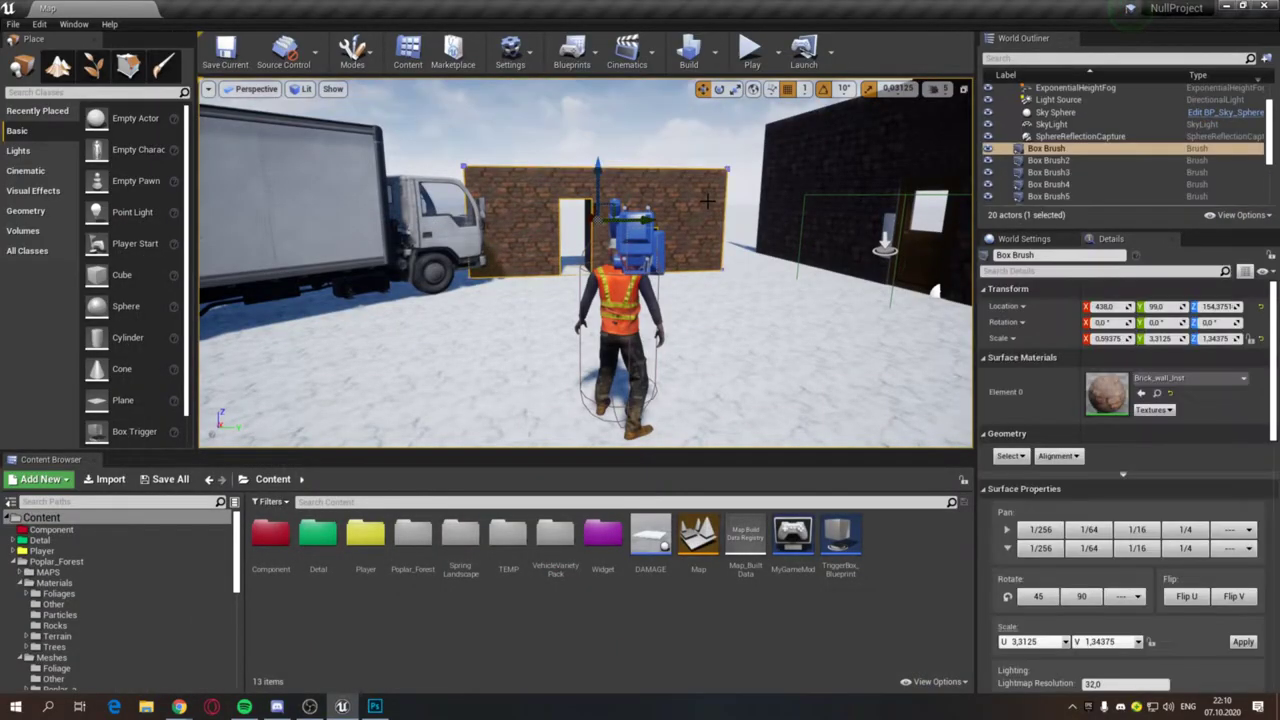
pyautogui.moveTo(711, 204); pyautogui.dragTo(640, 260, button='right')
pyautogui.press('f')
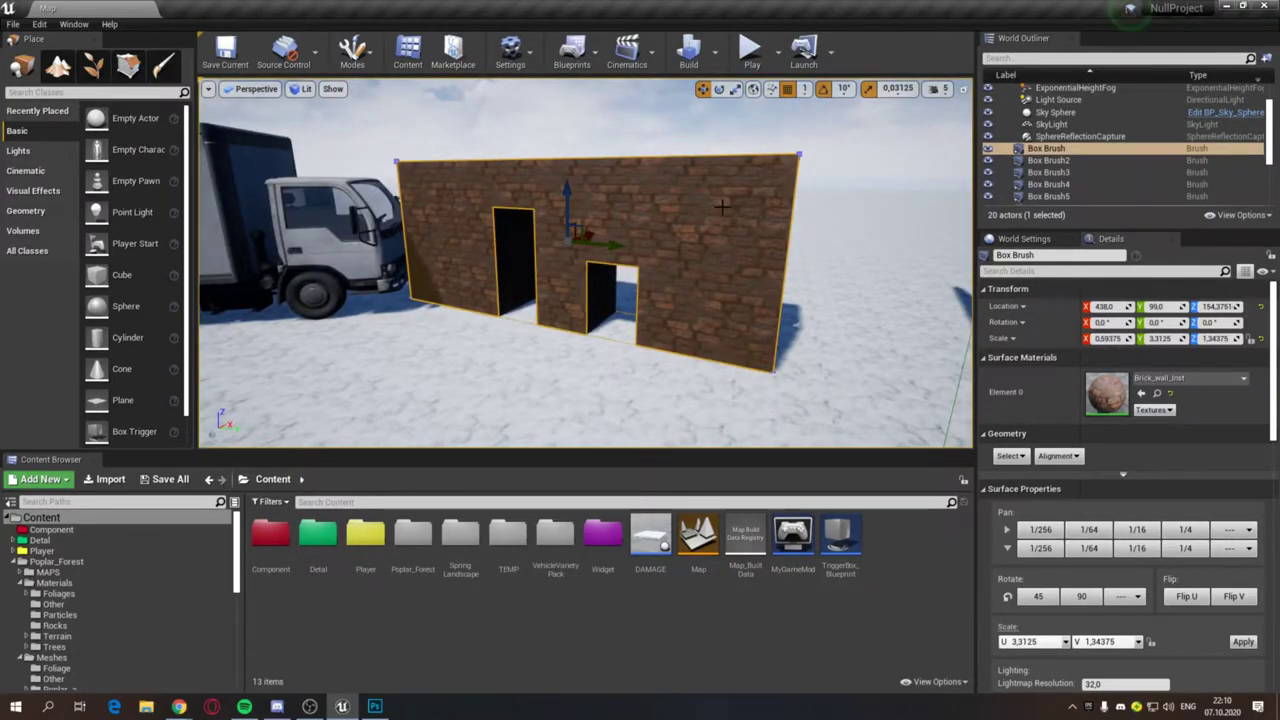
pyautogui.moveTo(722, 207)
pyautogui.mouseDown(button='right')
pyautogui.moveTo(690, 185)
pyautogui.moveTo(600, 260)
pyautogui.mouseUp(button='right')
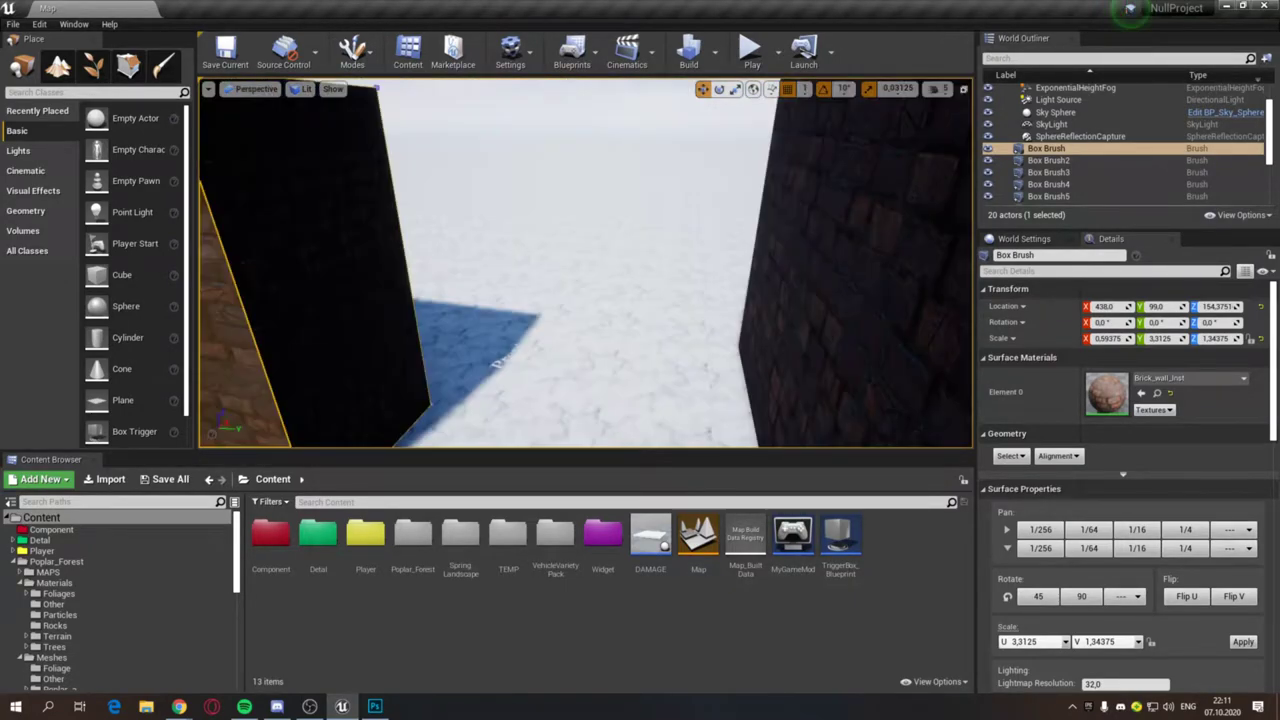
pyautogui.press('f')
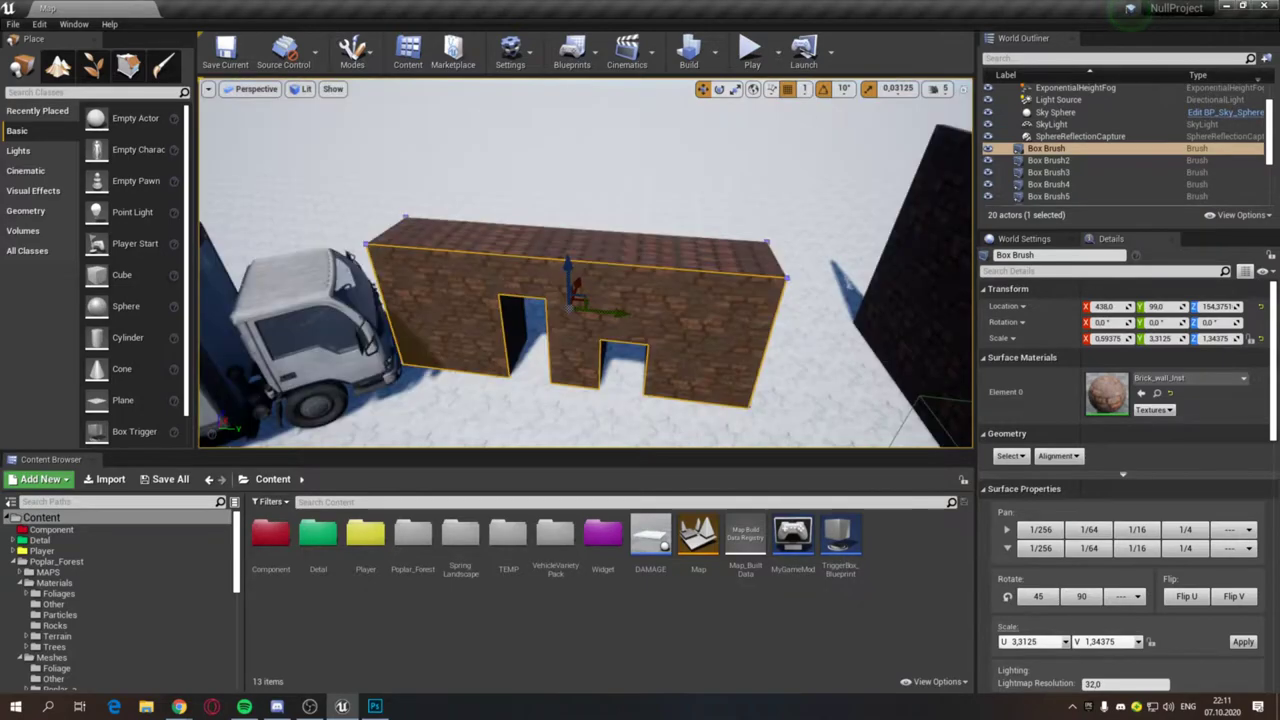
pyautogui.moveTo(512, 277); pyautogui.dragTo(512, 300, button='right')
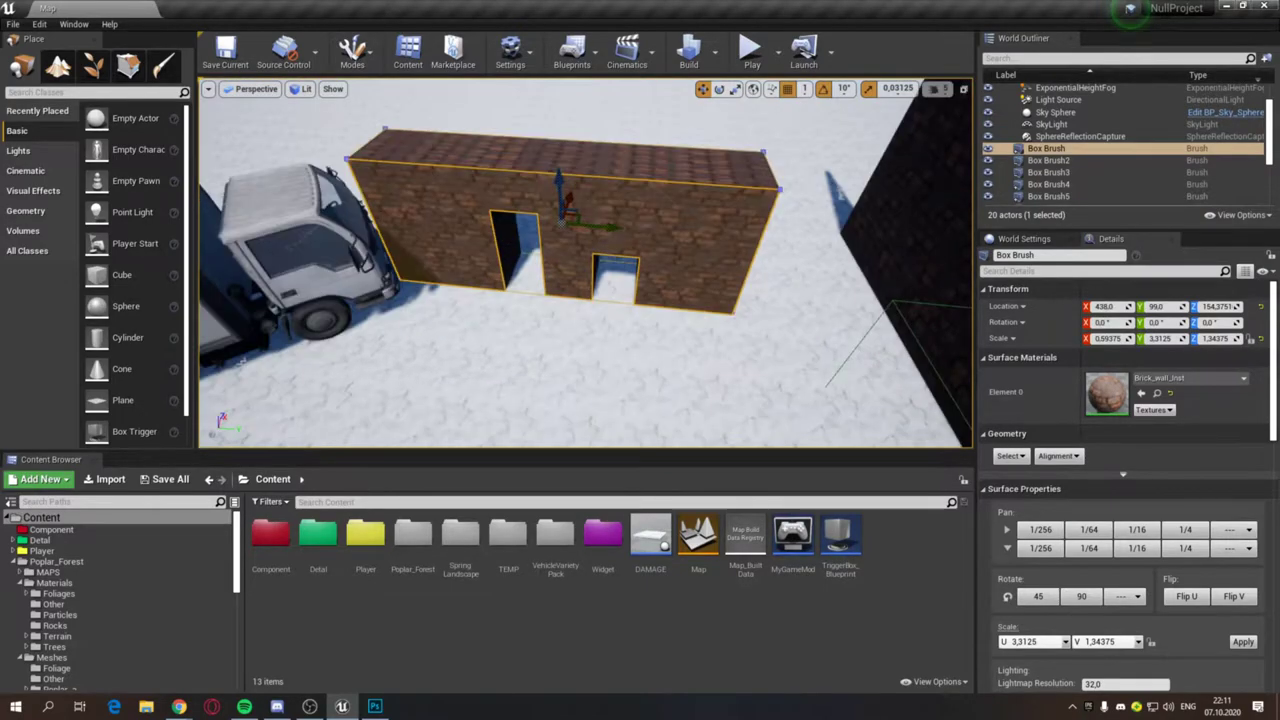
pyautogui.scroll(3, 586, 263)
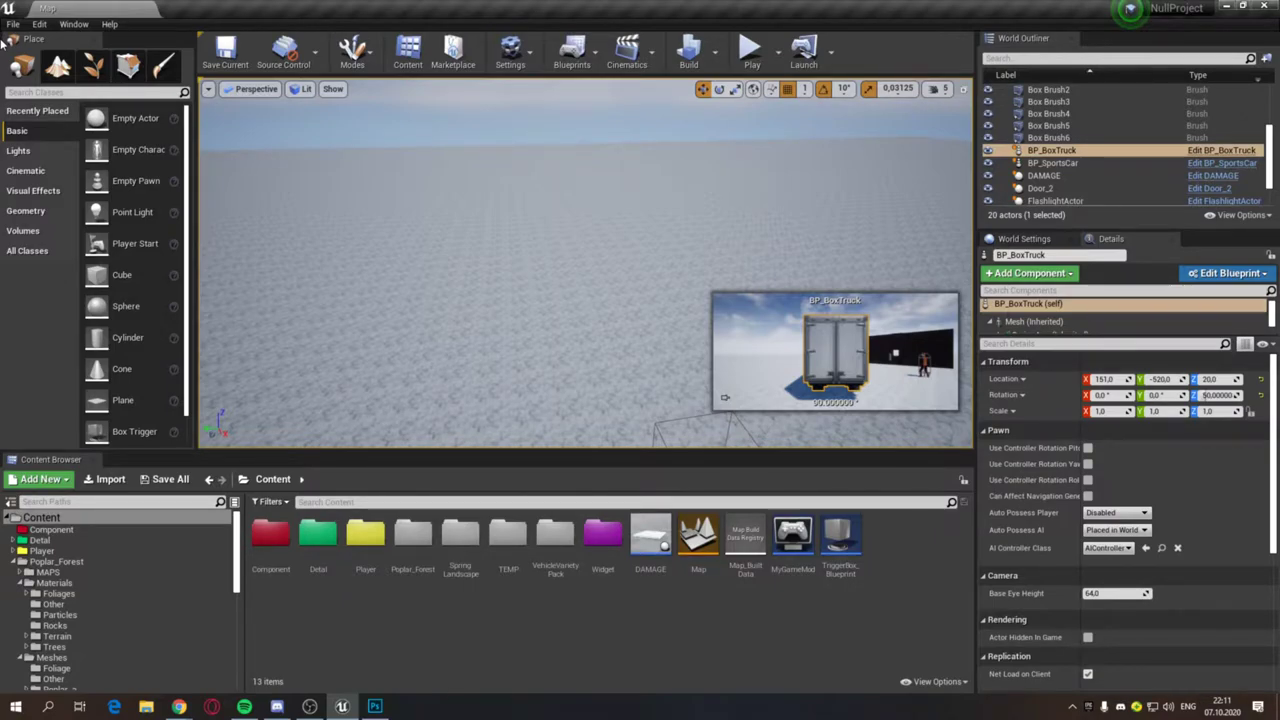
# Step: Switch Foliage mode to Paint, paint trees across the snowy landscape, then undo the stroke
pyautogui.click(127, 65)
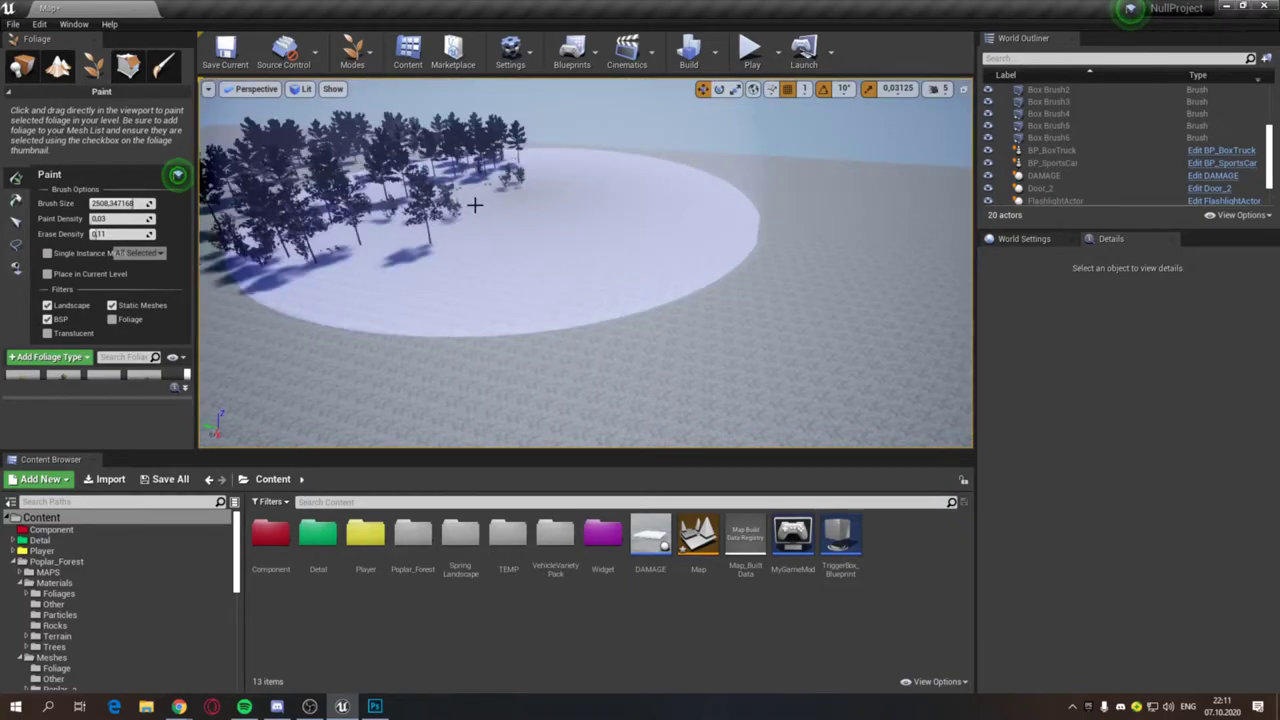
pyautogui.moveTo(52, 392); pyautogui.dragTo(52, 427)
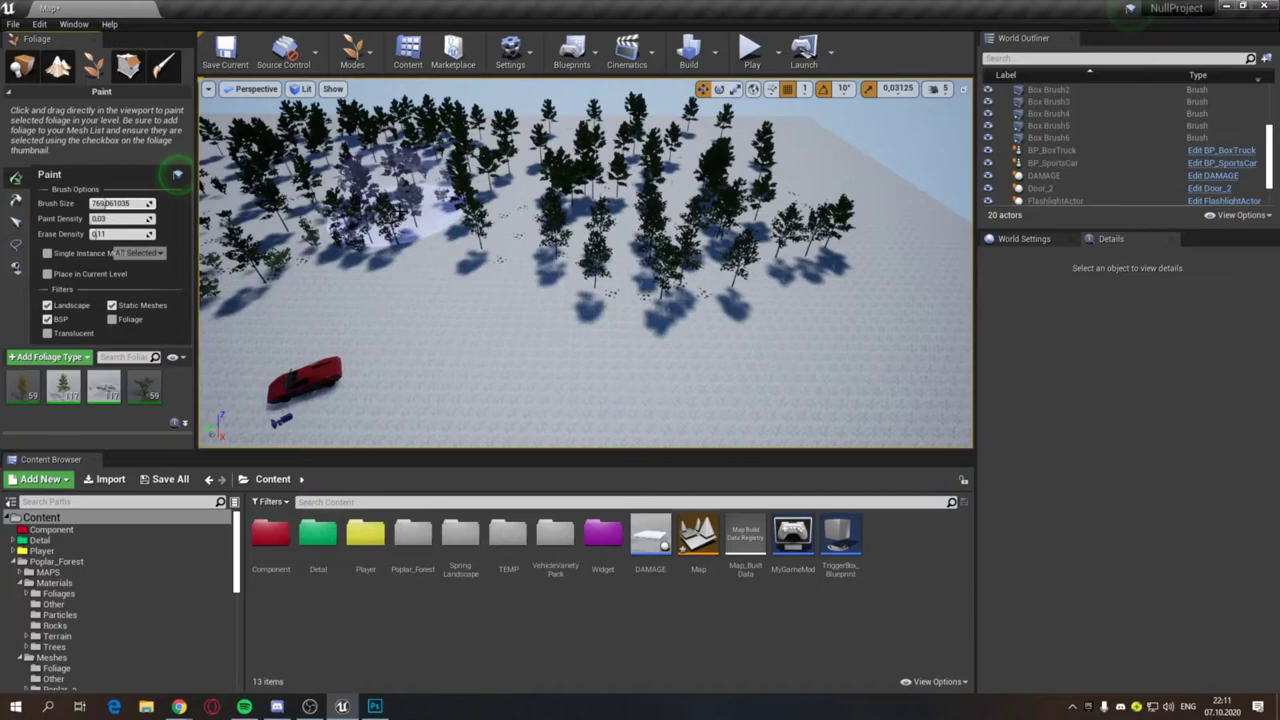
pyautogui.press('shift')
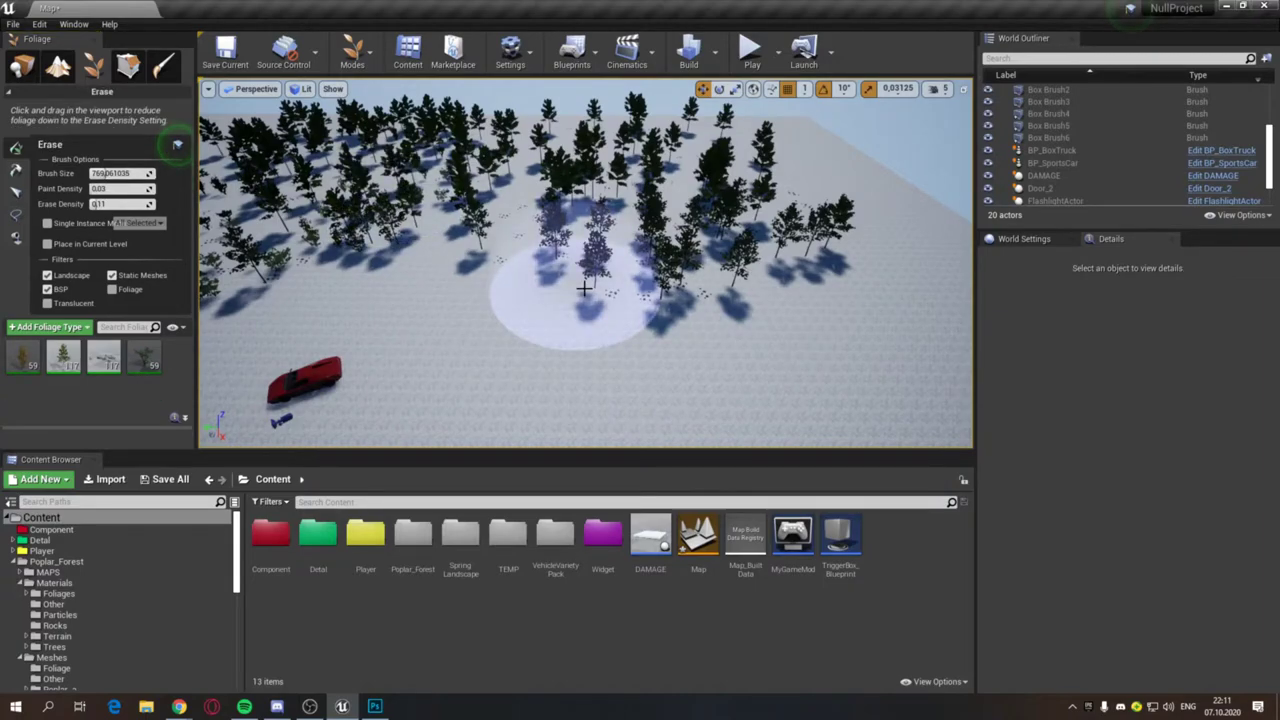
pyautogui.moveTo(583, 289); pyautogui.dragTo(672, 232)
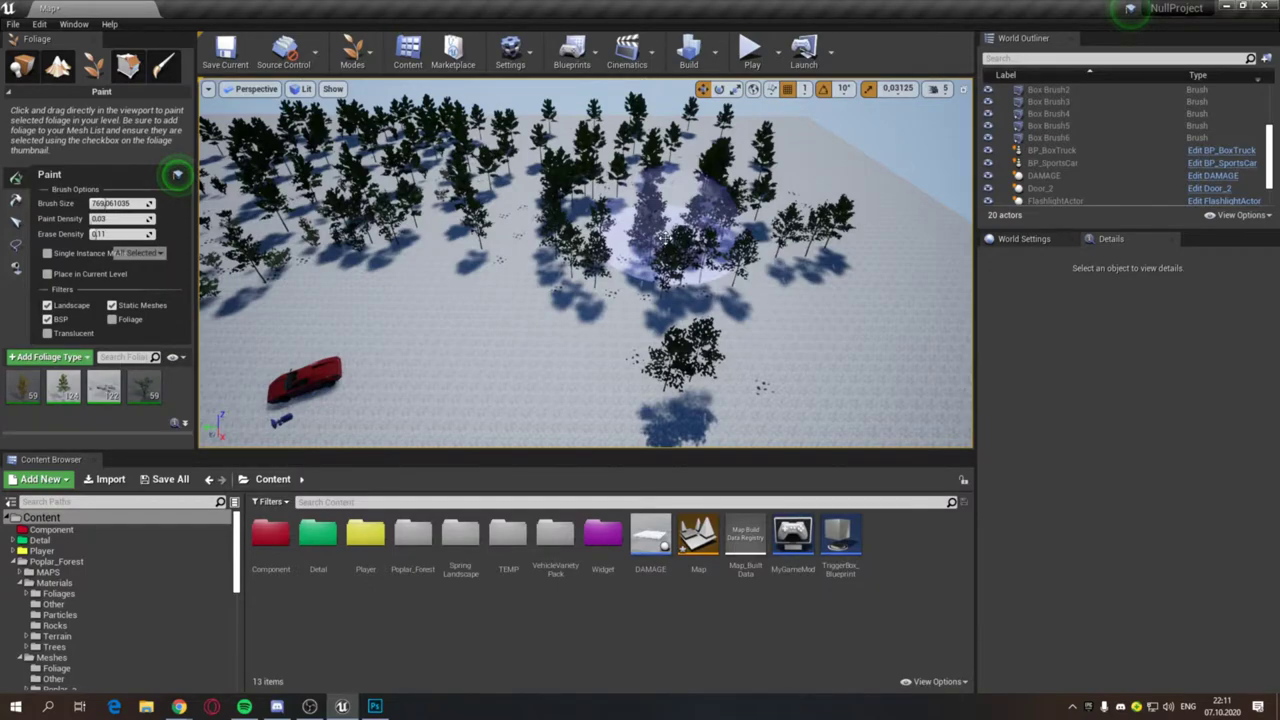
pyautogui.press('Up')
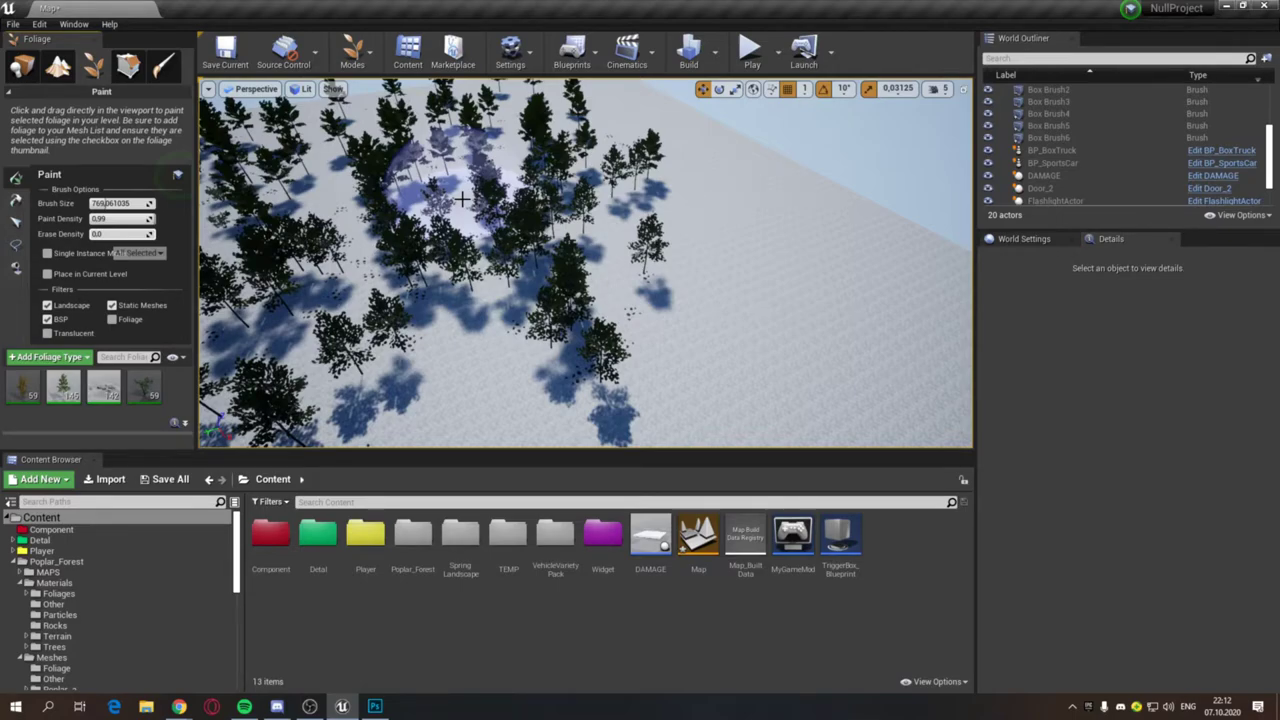
pyautogui.hotkey('ctrl', 'z')
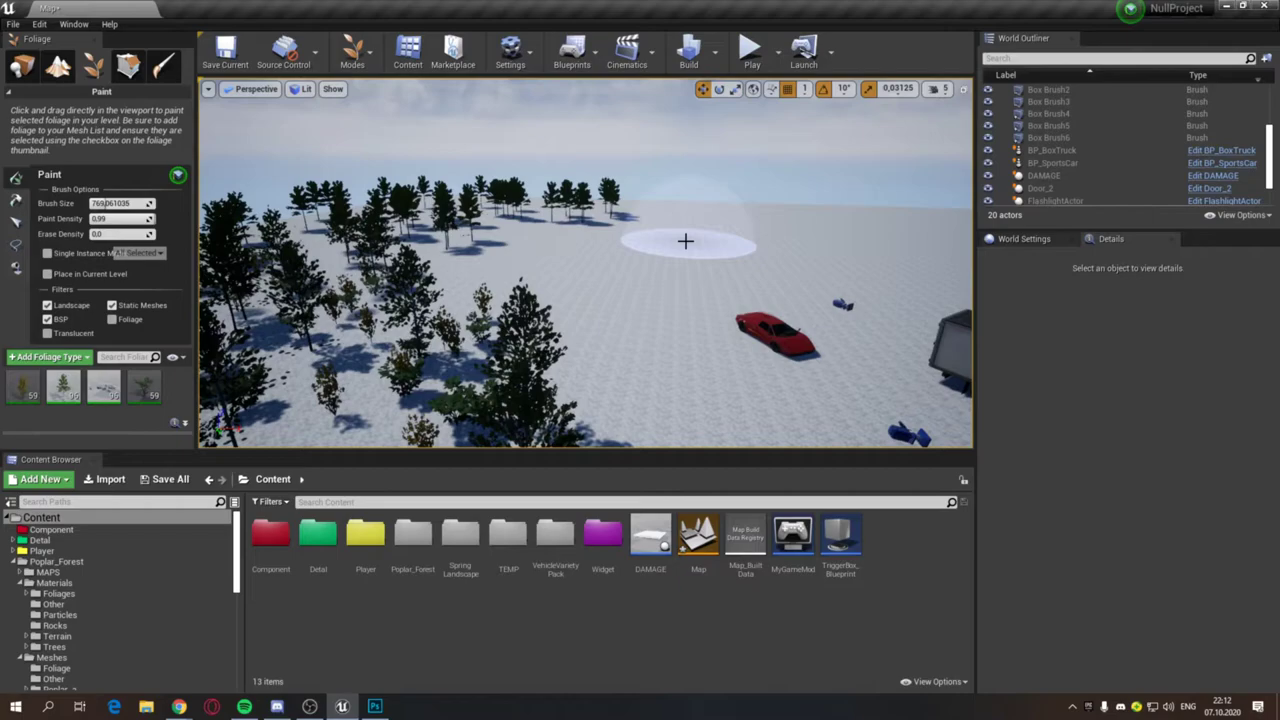
# Step: Enable Show FPS in the viewport options and start Play in Editor with Alt+P
pyautogui.click(208, 88)
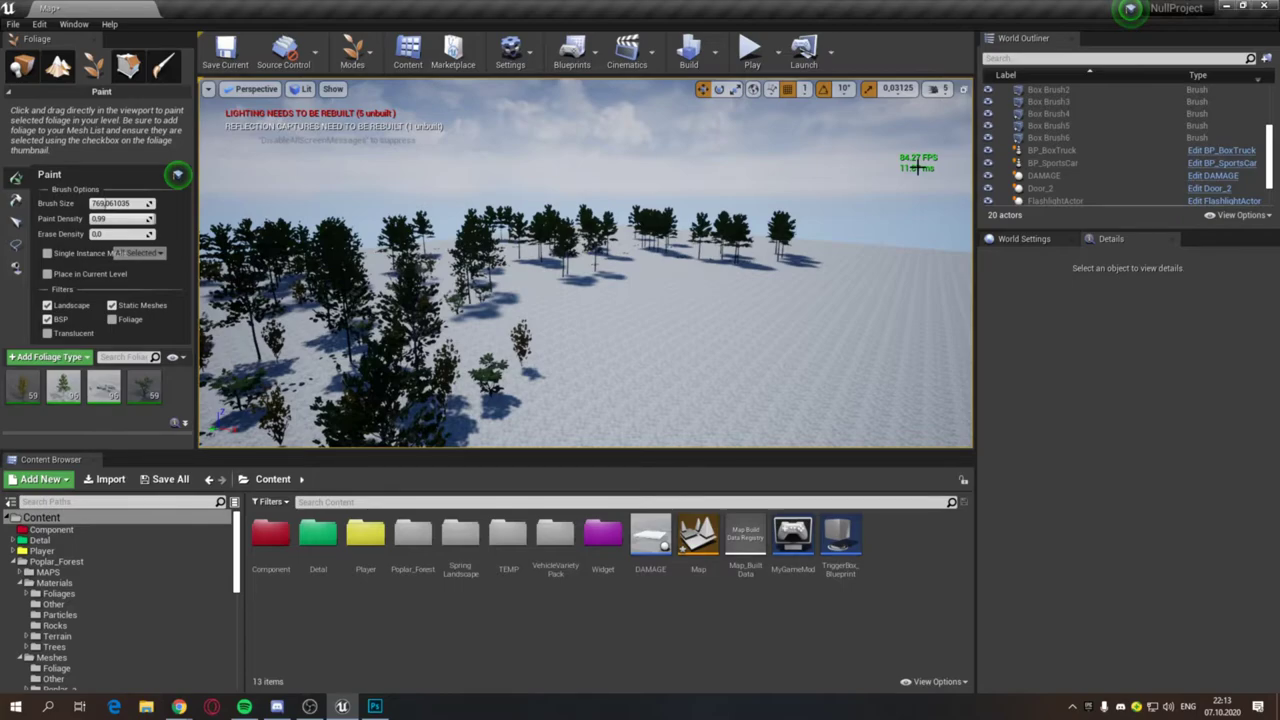
pyautogui.hotkey('alt', 'p')
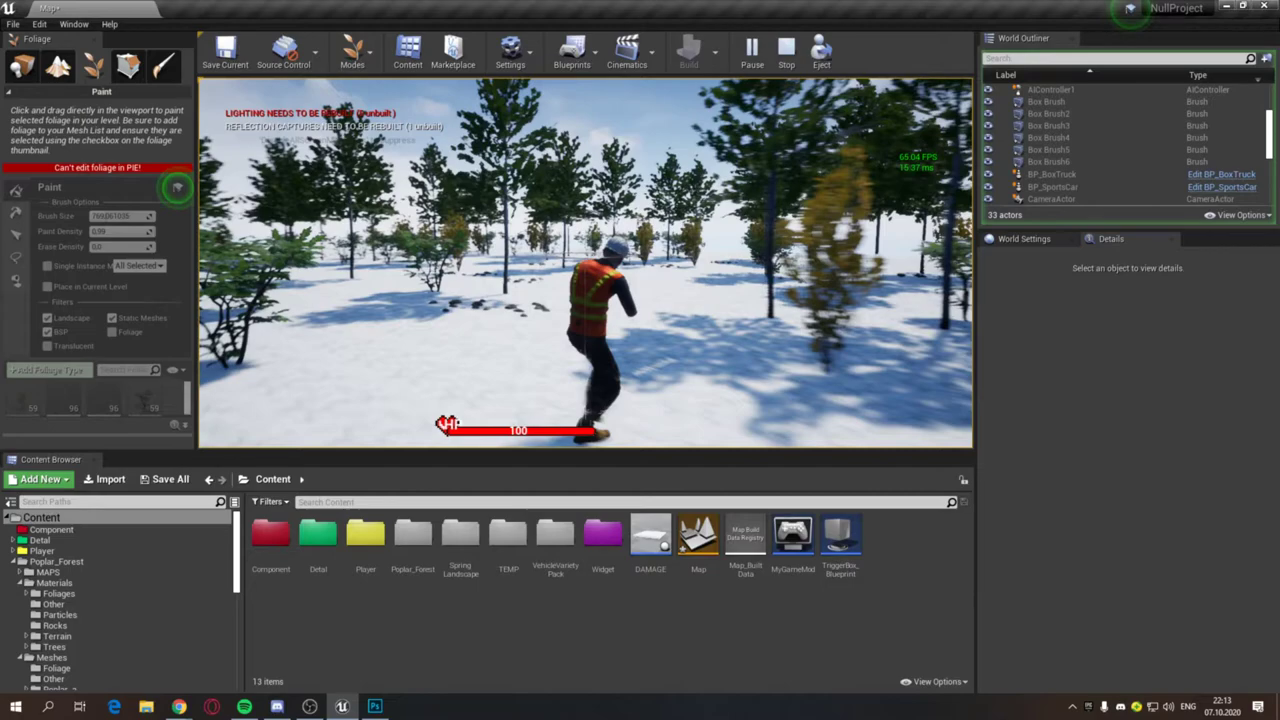
# Step: Run the character forward through the forest, then stop the play session with Esc
pyautogui.press('w')
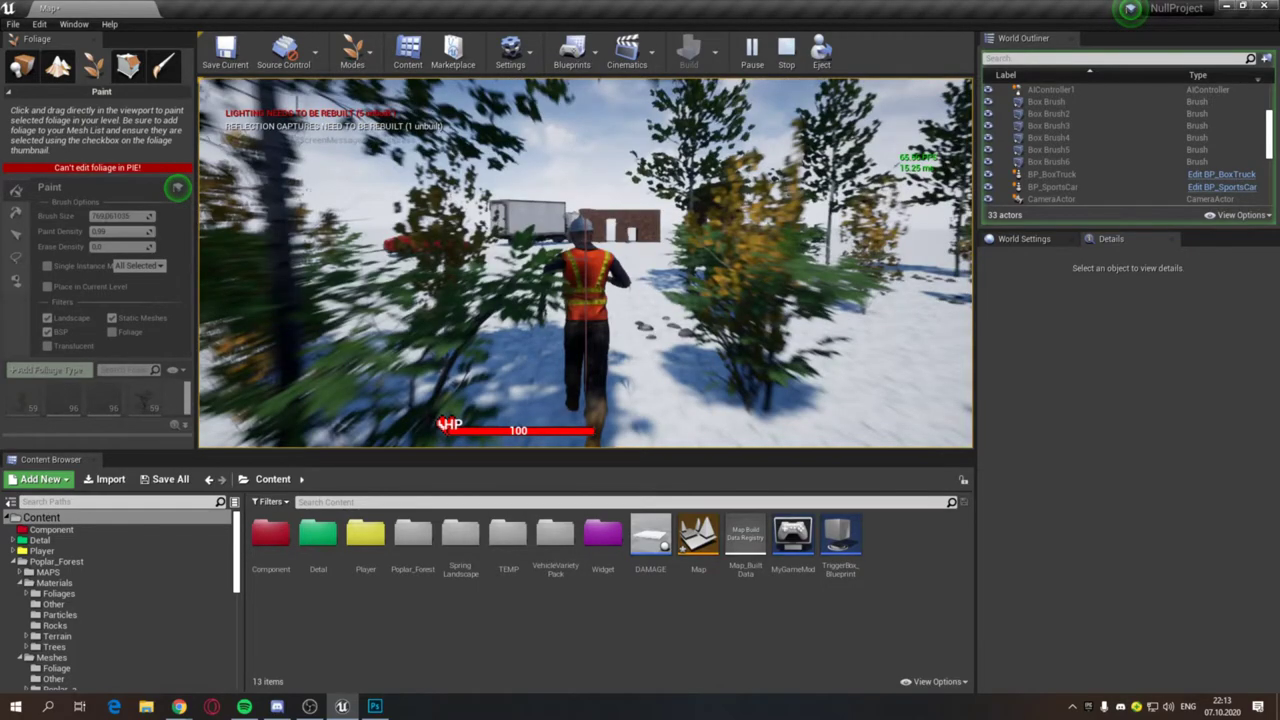
pyautogui.press('w')
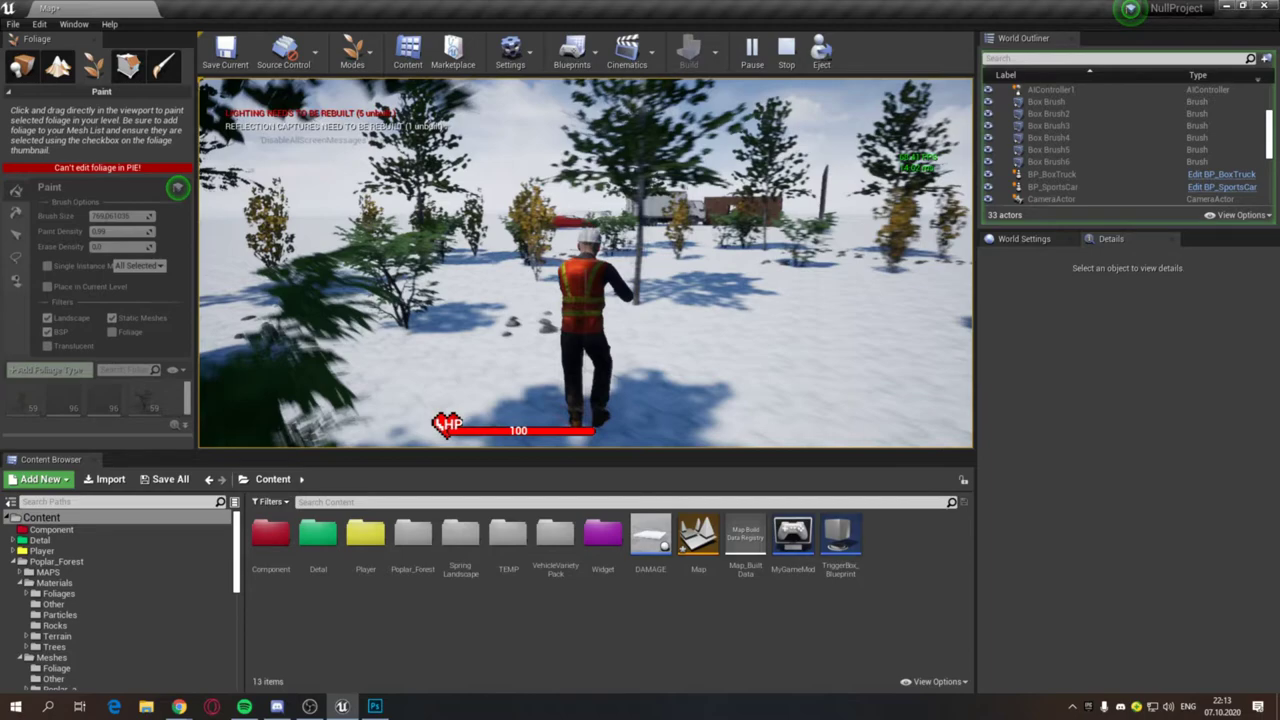
pyautogui.press('Escape')
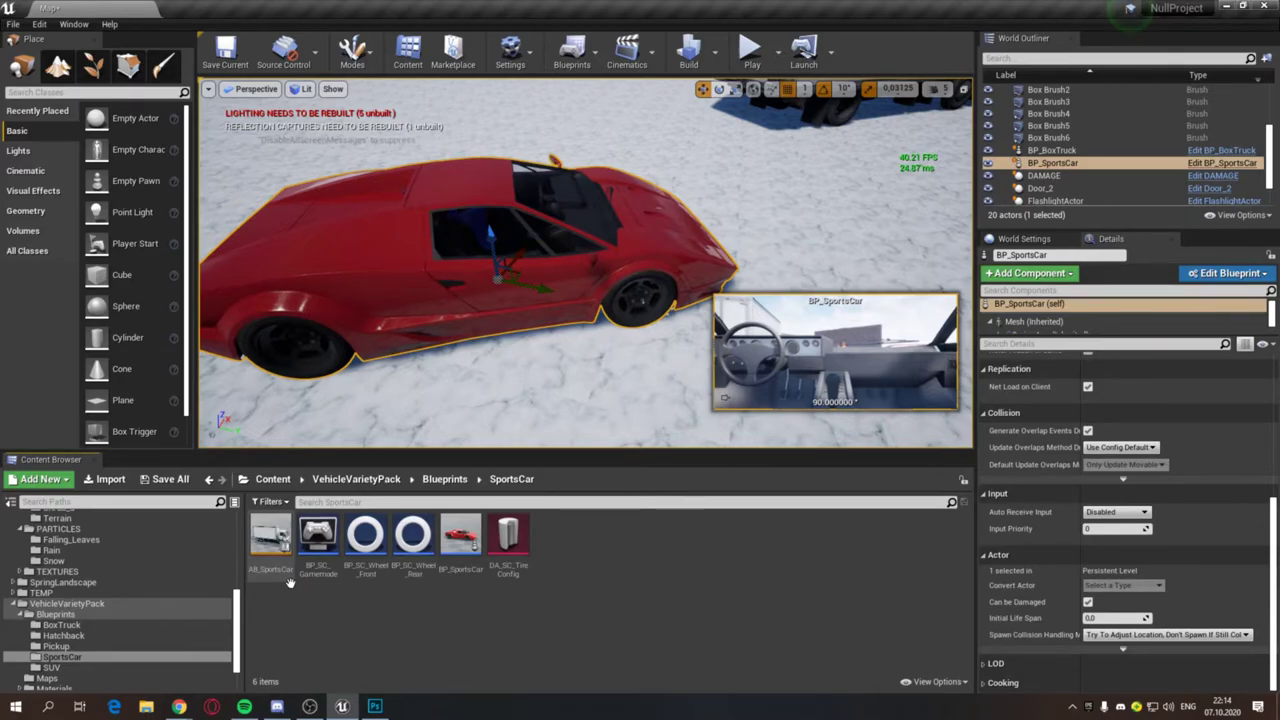
# Step: Go up to VehicleVarietyPack, open its Meshes folder, and open SM_SportsCar in the mesh editor
pyautogui.click(356, 479)
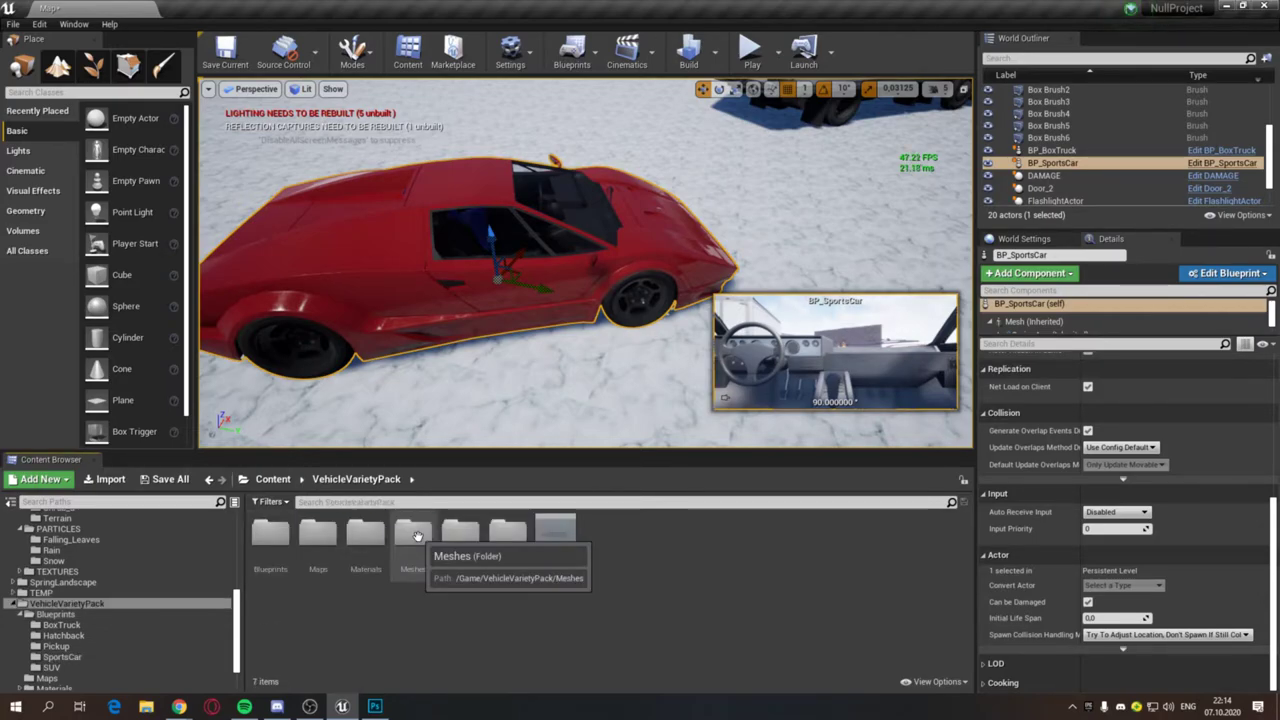
pyautogui.doubleClick(415, 535)
pyautogui.doubleClick(413, 538)
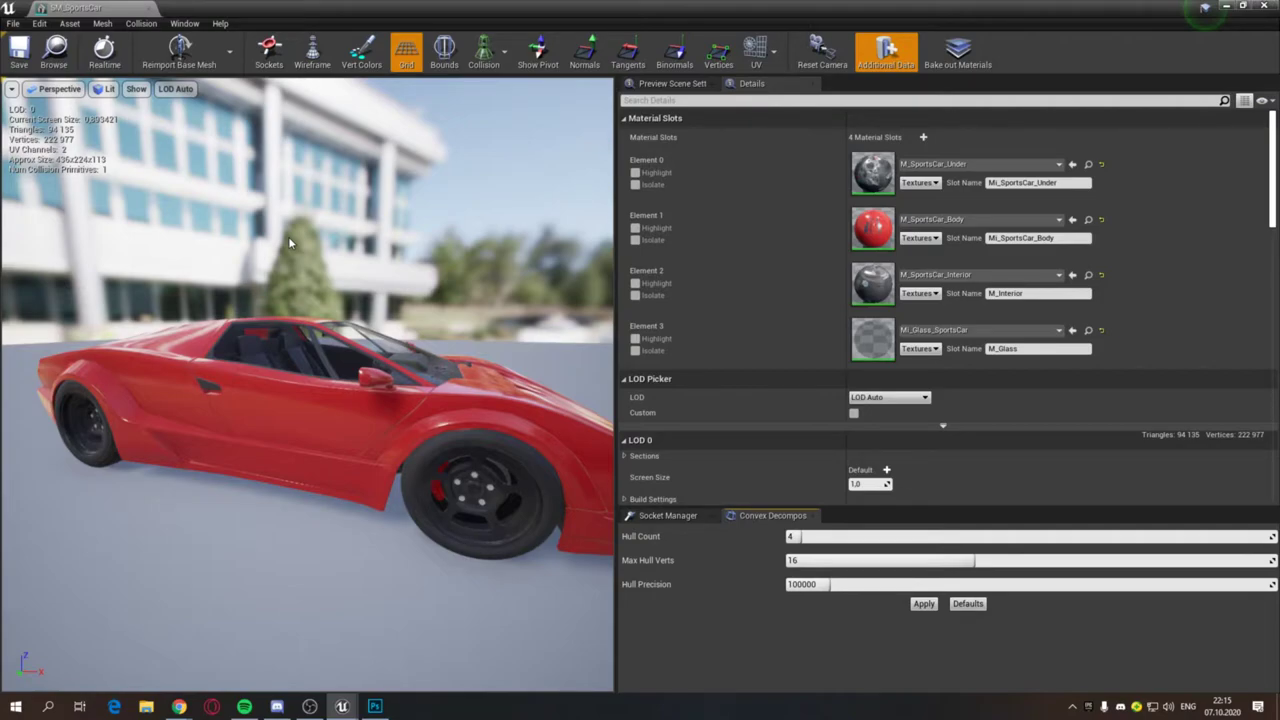
# Step: Orbit and pull the preview far out until the sports car renders at LOD 4
pyautogui.moveTo(288, 236); pyautogui.dragTo(115, 149)
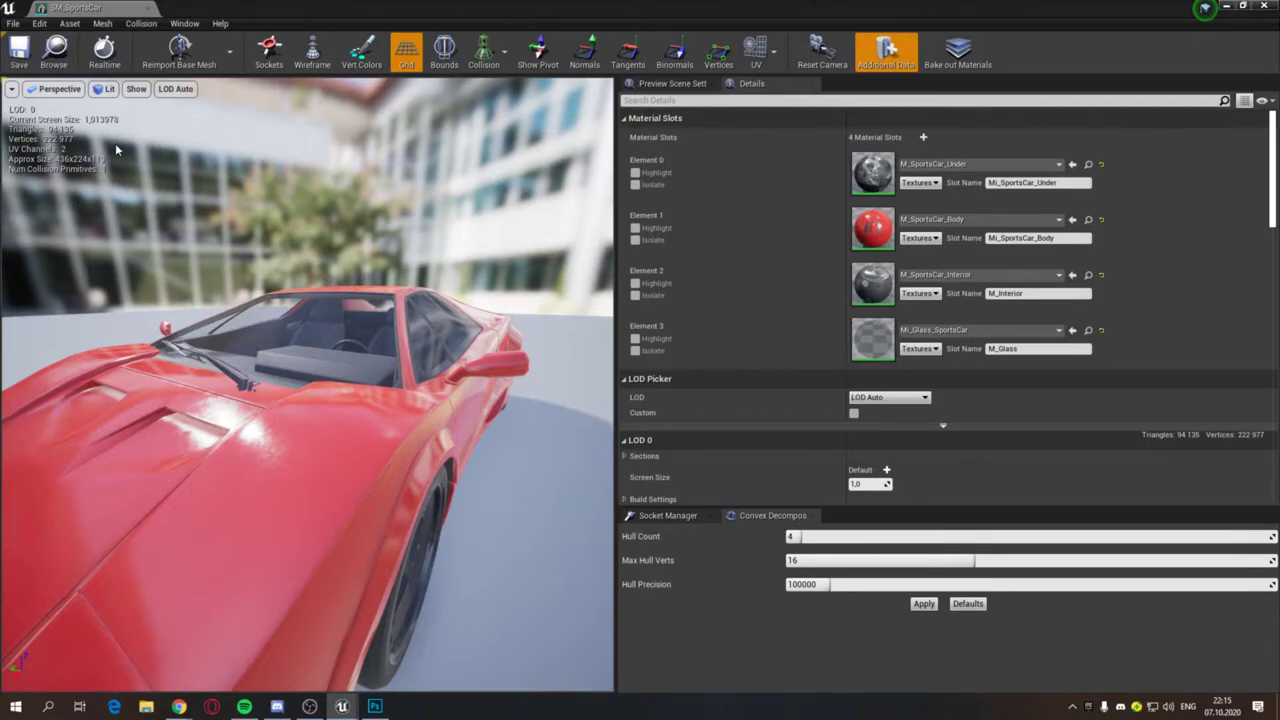
pyautogui.moveTo(116, 150); pyautogui.dragTo(40, 150)
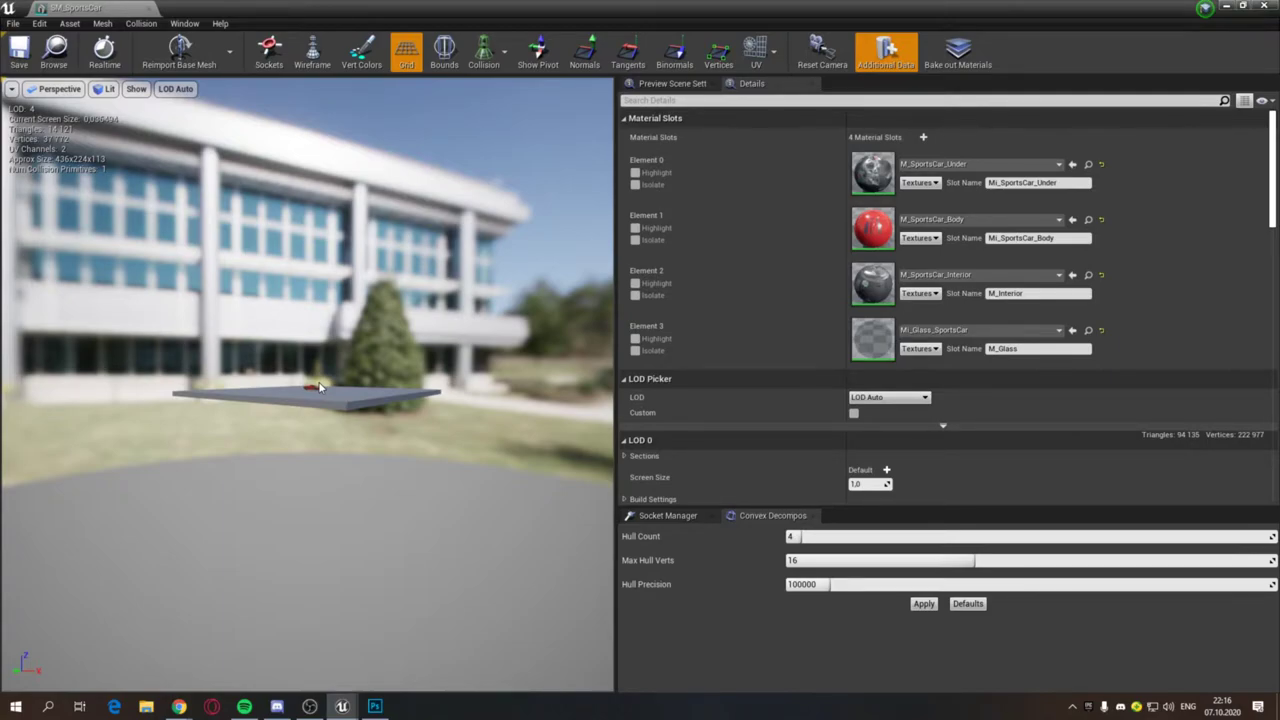
# Step: Rotate the preview slightly and scroll the Details panel to LOD Picker and LOD Settings
pyautogui.moveTo(319, 388); pyautogui.dragTo(330, 380)
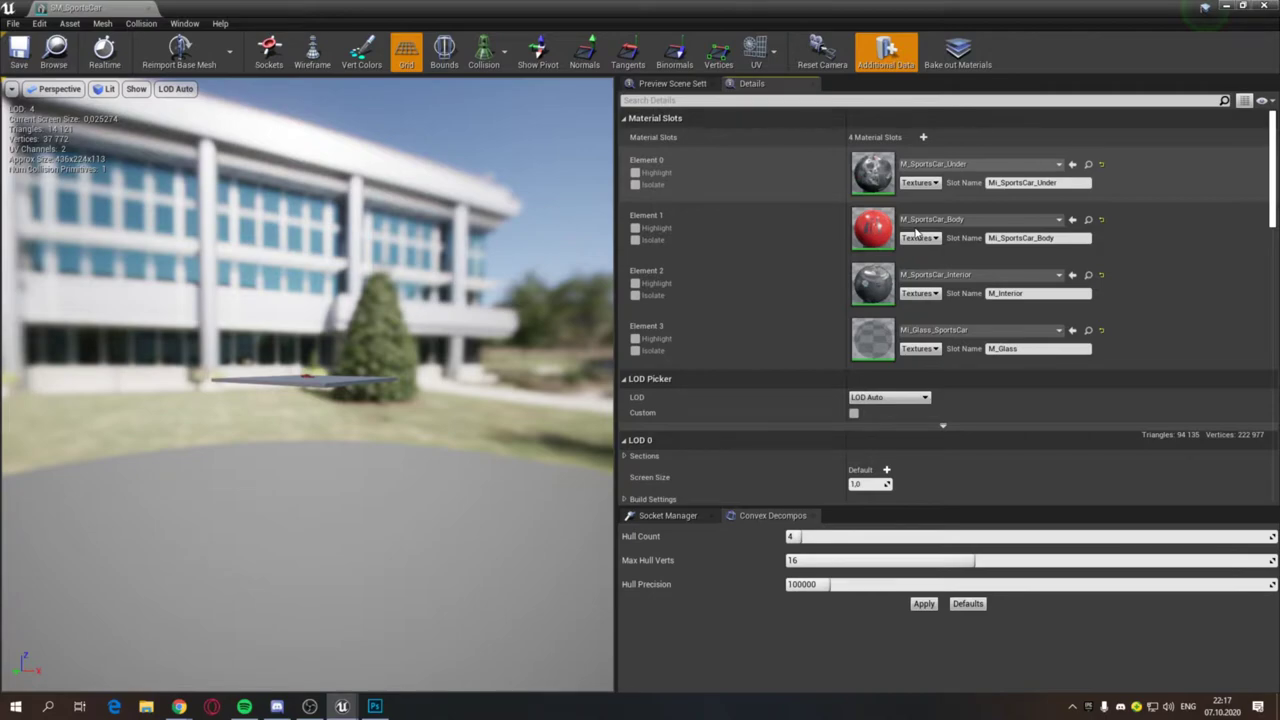
pyautogui.scroll(-3, 885, 187)
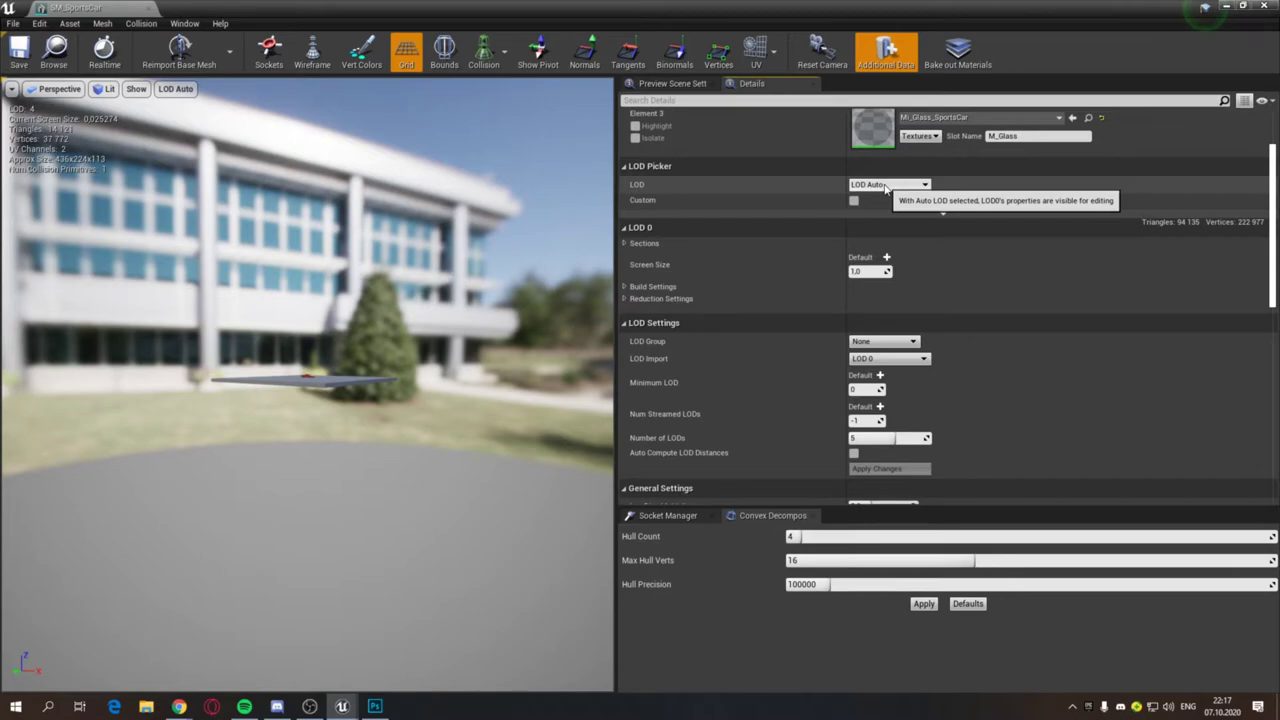
# Step: Force the car preview to LOD 0 using the LOD Picker dropdown
pyautogui.click(885, 185)
pyautogui.click(870, 264)
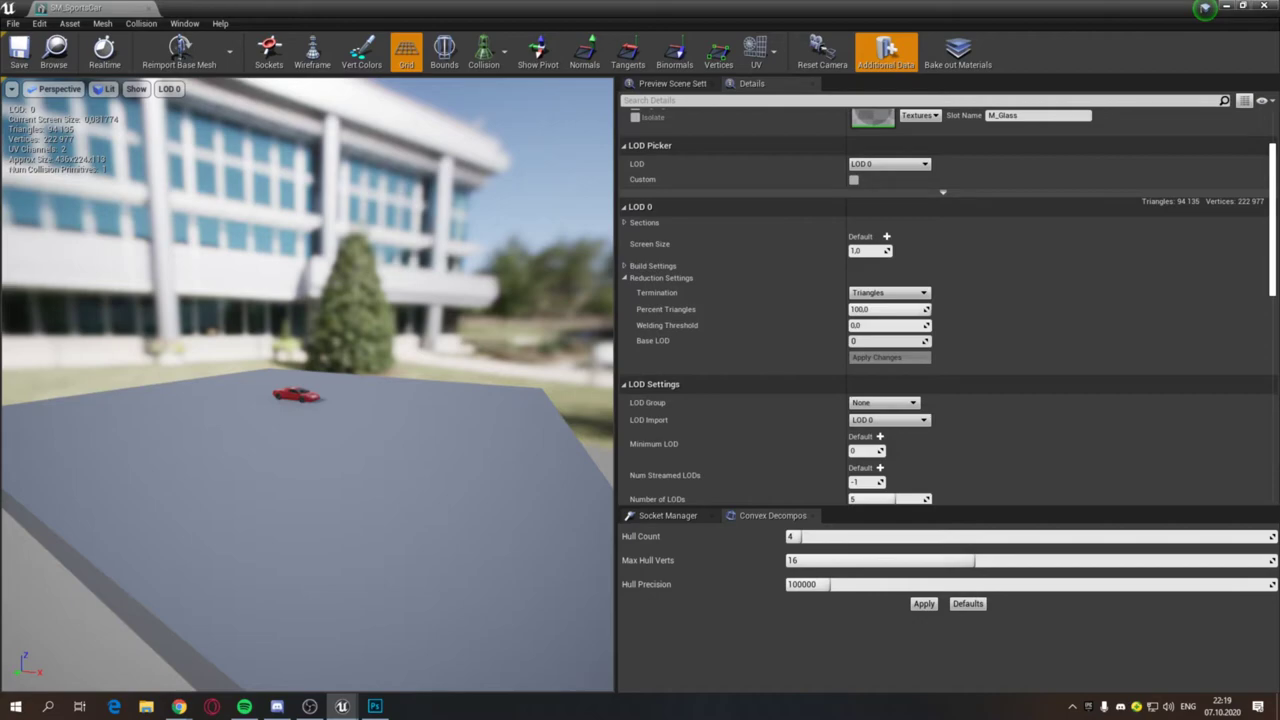
# Step: Tick Custom so the LOD 0, LOD 1 and LOD 2 settings are editable together
pyautogui.click(853, 180)
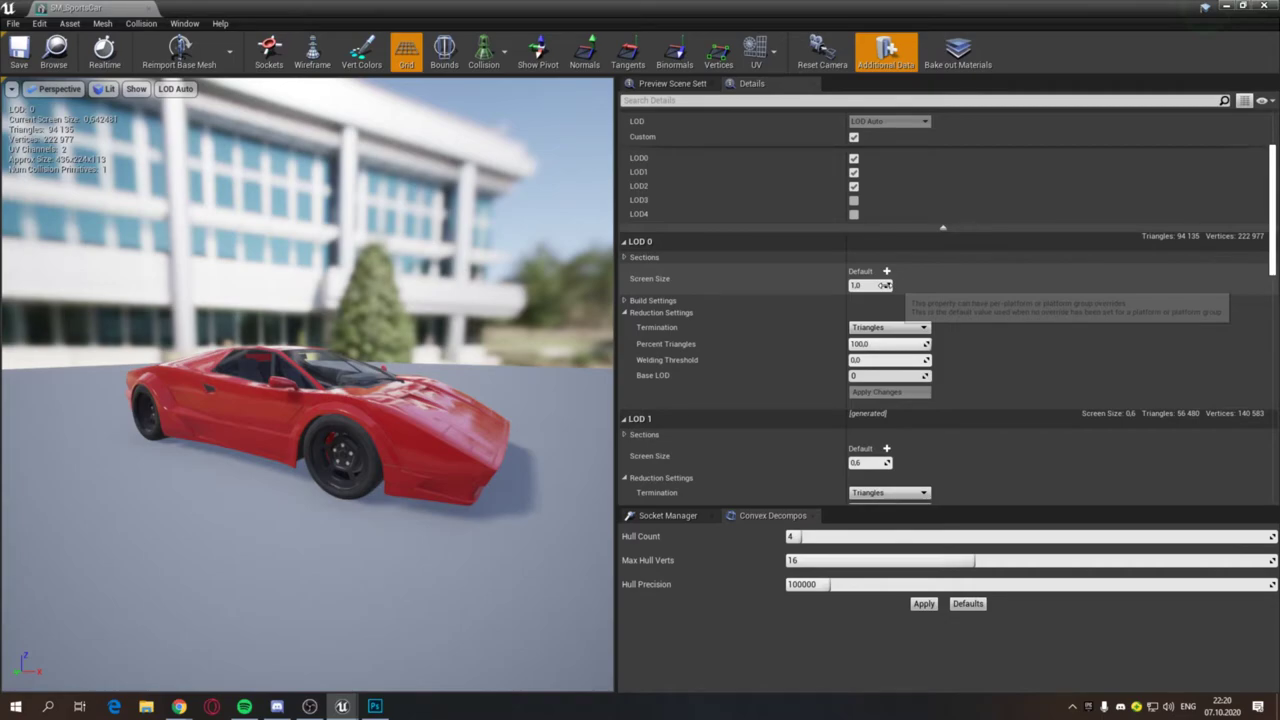
# Step: Select LOD 1's Screen Size value in the Details panel for editing
pyautogui.scroll(-5, 884, 285)
pyautogui.click(858, 206)
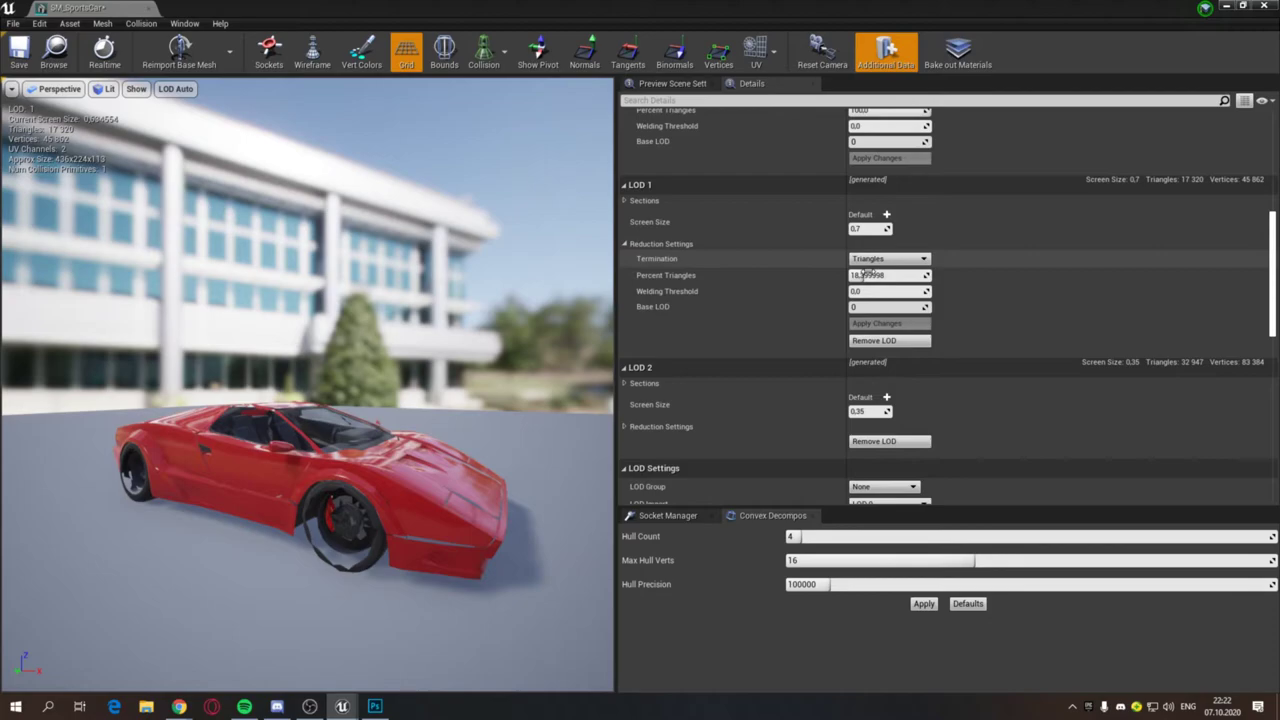
# Step: Set LOD 1's Percent Triangles to 70
pyautogui.write('70')
pyautogui.press('Return')
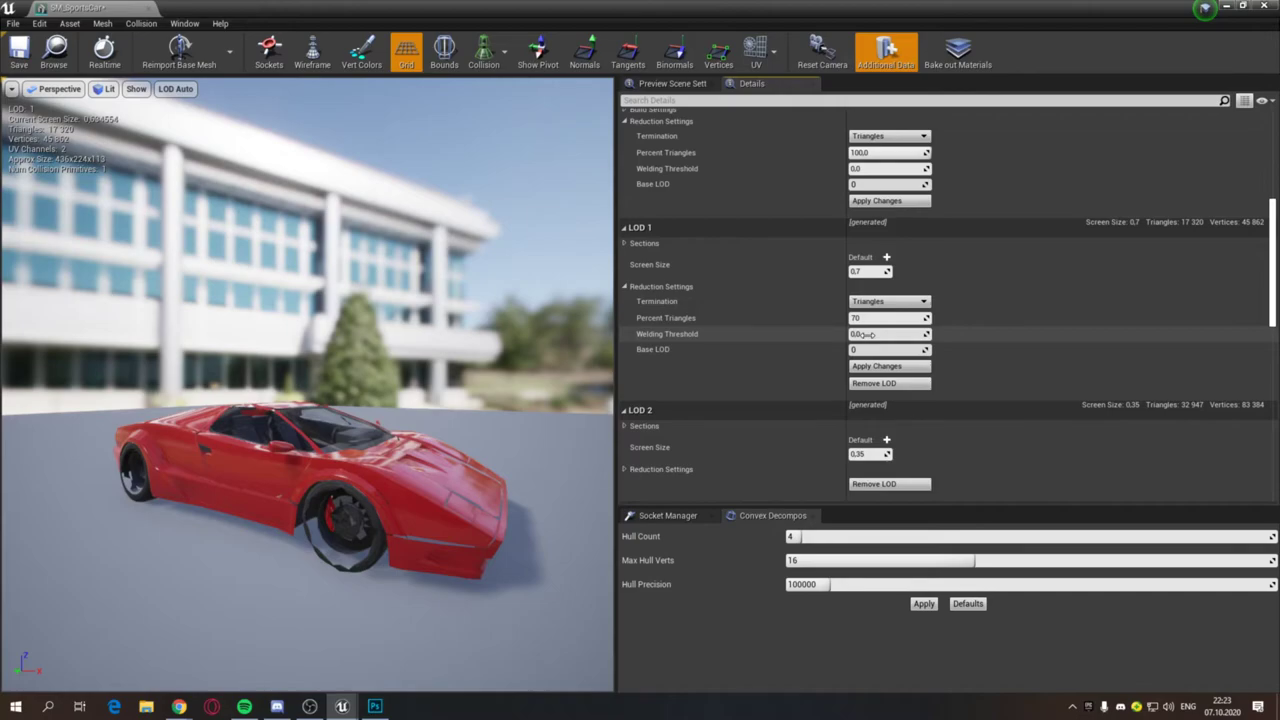
# Step: Scroll the Details panel down to the LOD 2 settings
pyautogui.scroll(-3, 870, 335)
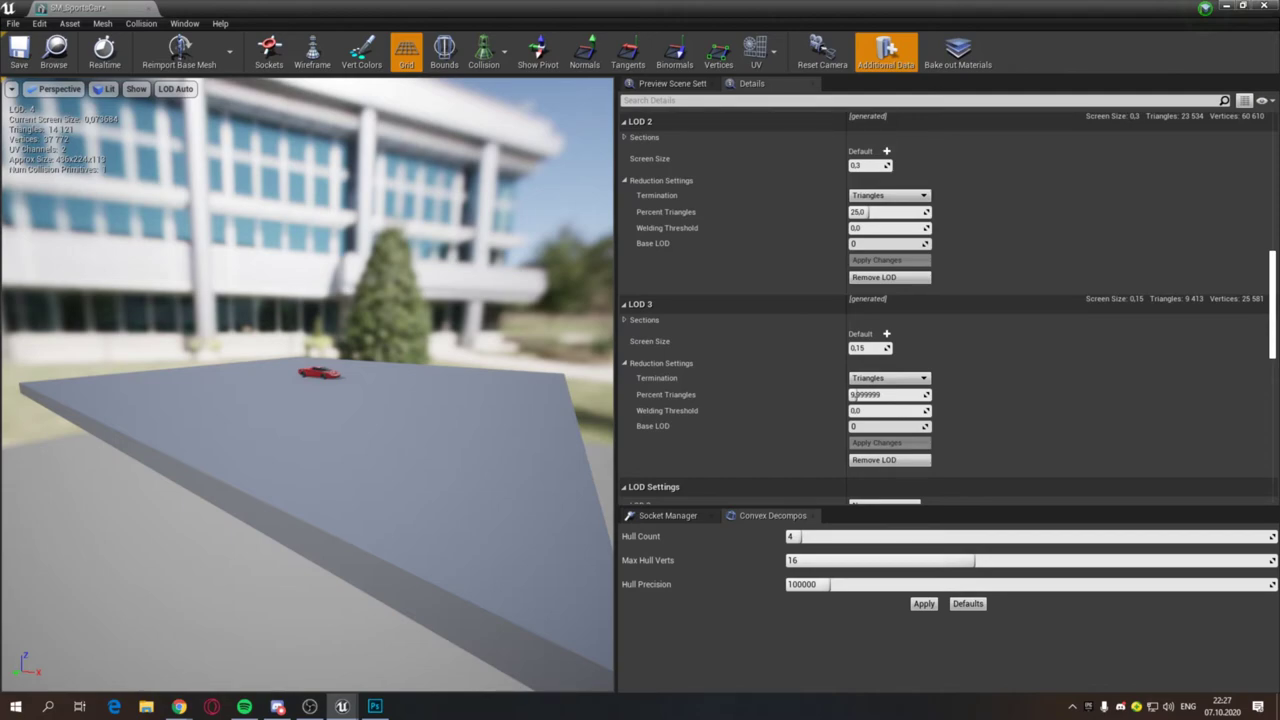
# Step: Apply the new LOD reduction settings to the car mesh
pyautogui.press('Return')
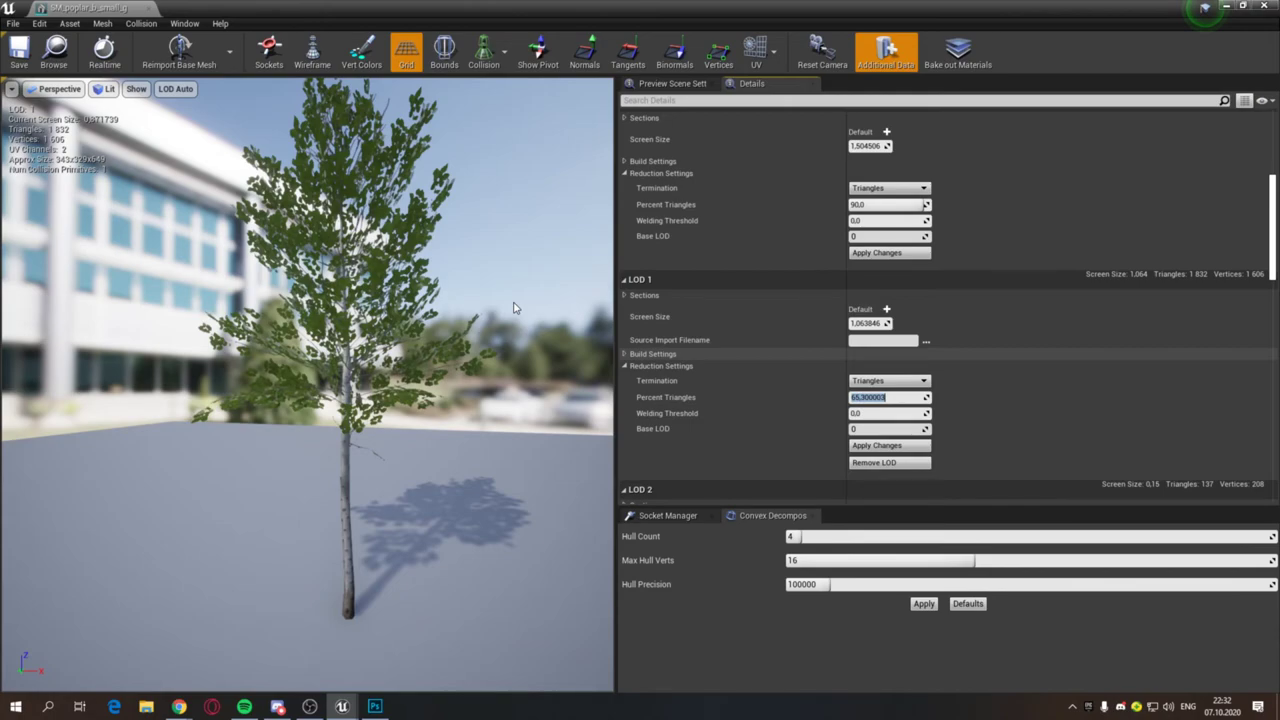
# Step: Pull the poplar preview far back so it renders LOD 2 at 137 triangles
pyautogui.scroll(-10, 513, 307)
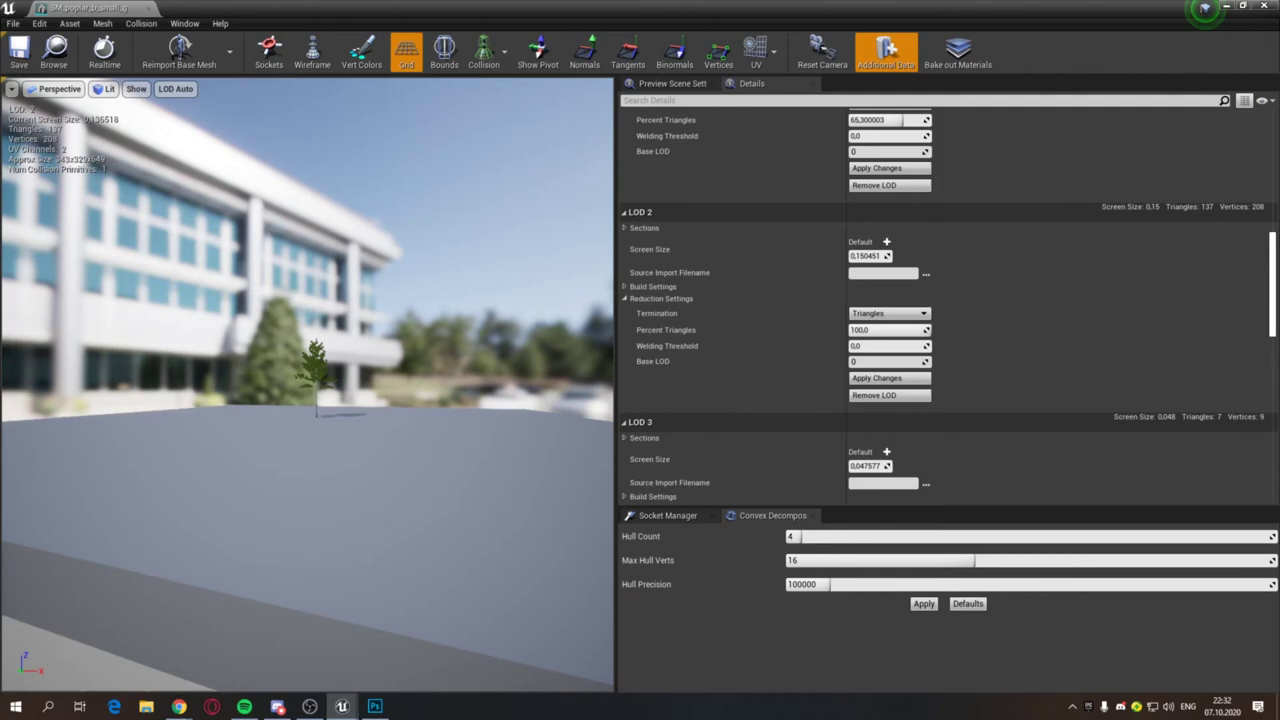